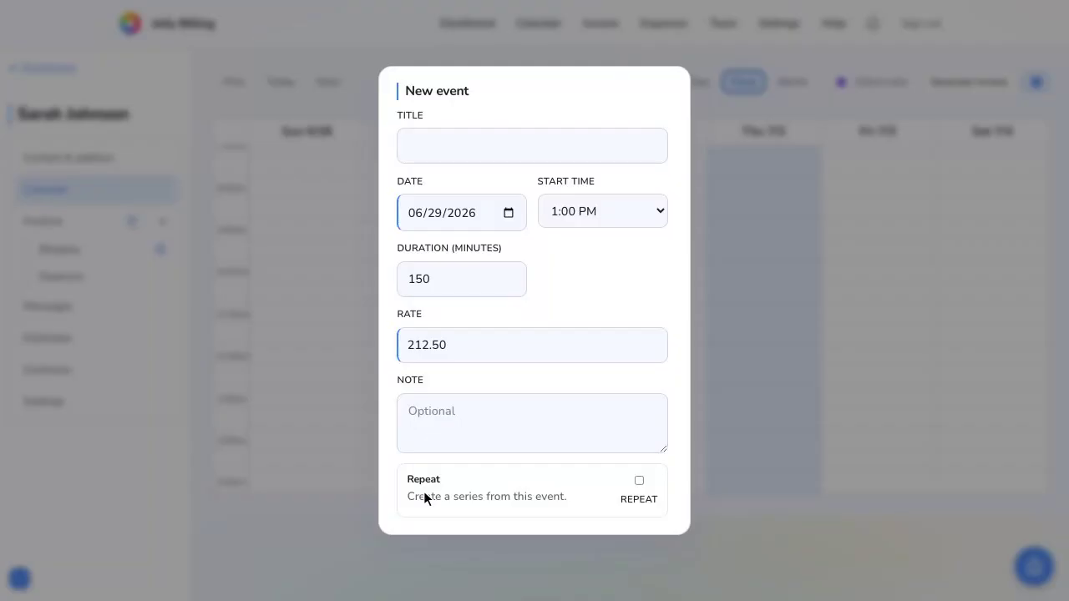
key(Escape)
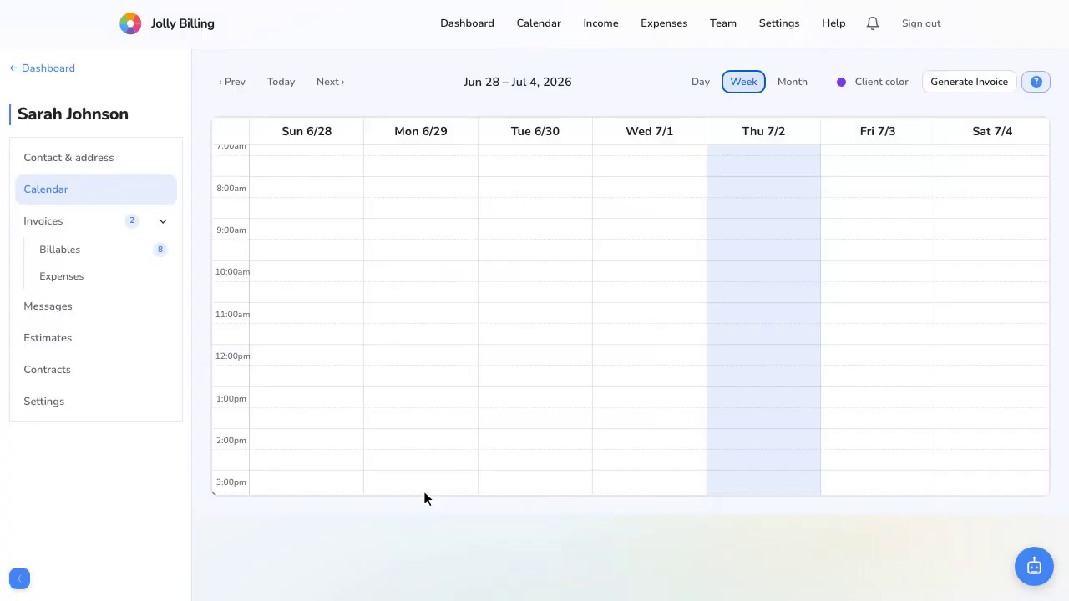
click(794, 82)
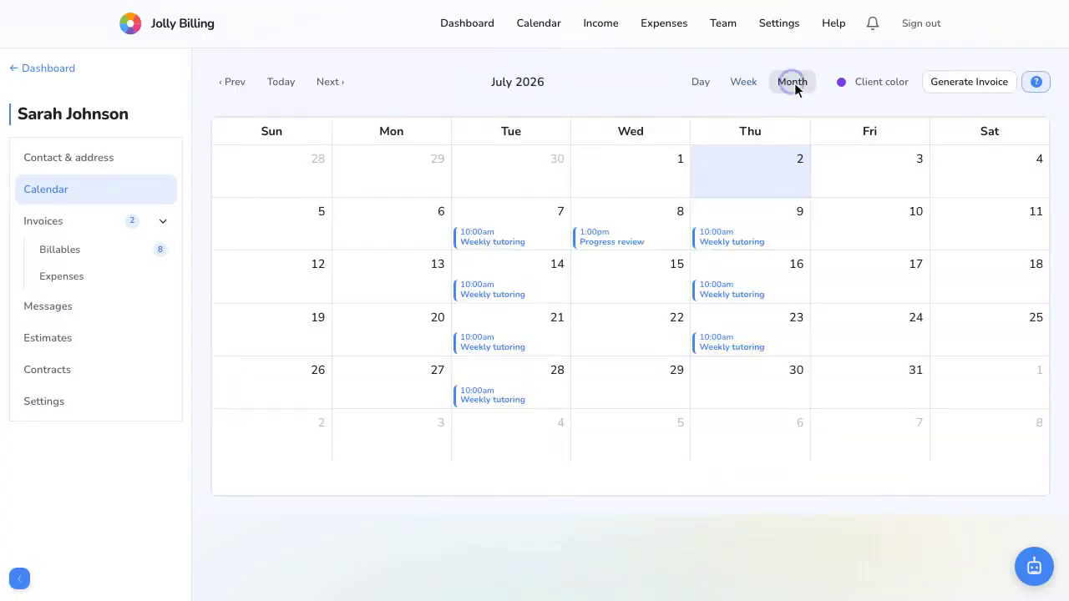
click(633, 283)
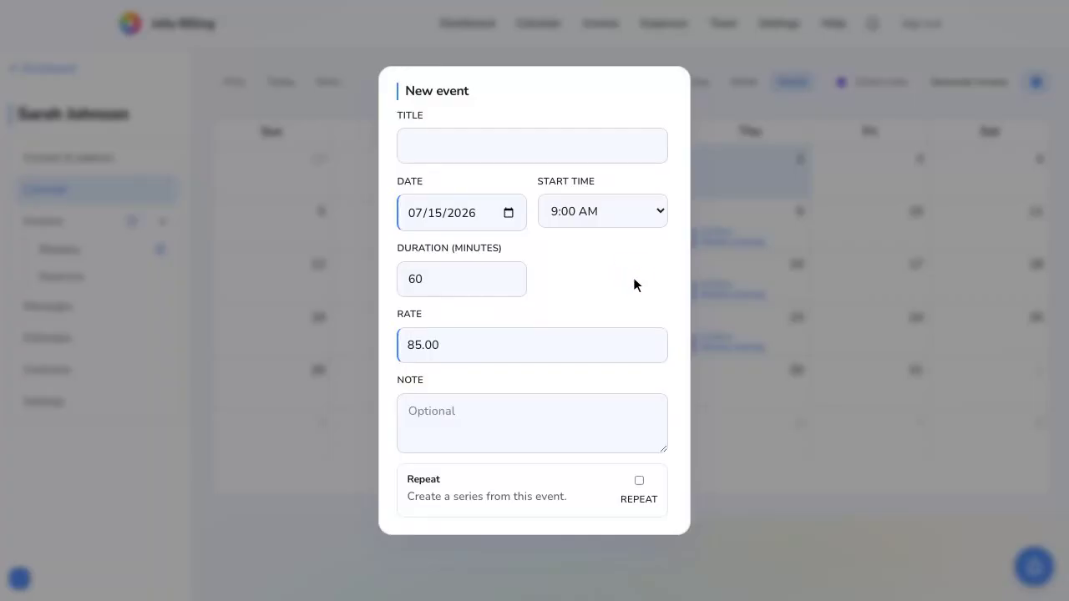
key(Escape)
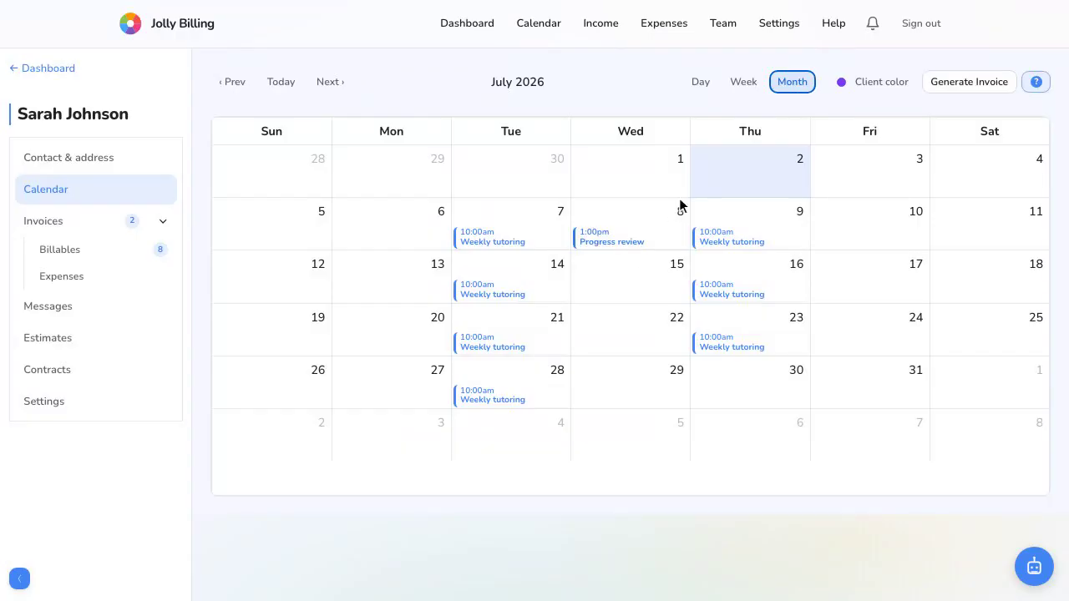
click(745, 87)
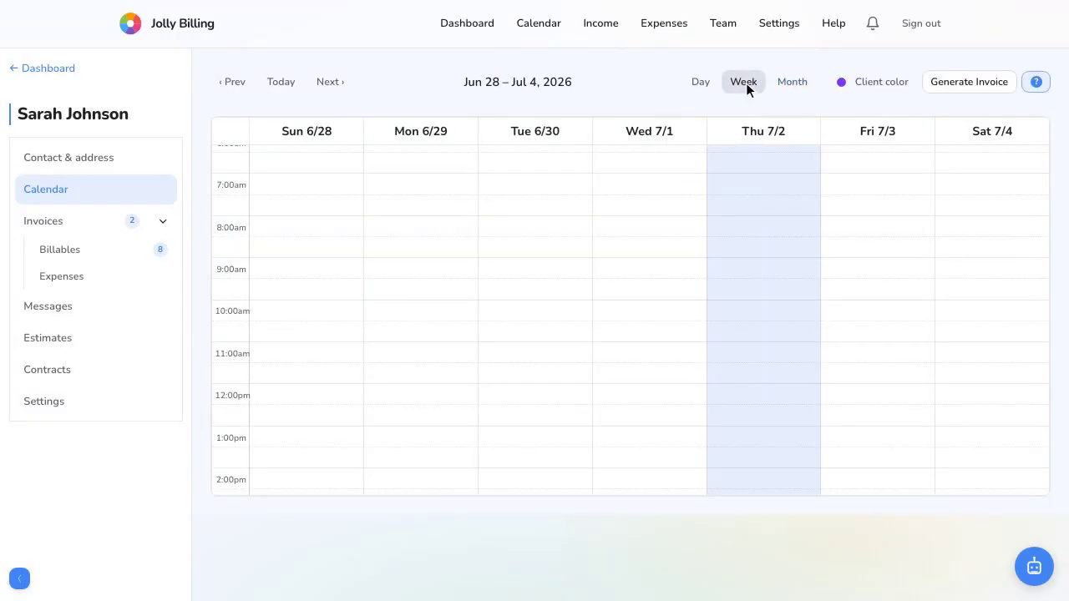
key(n)
key(Escape)
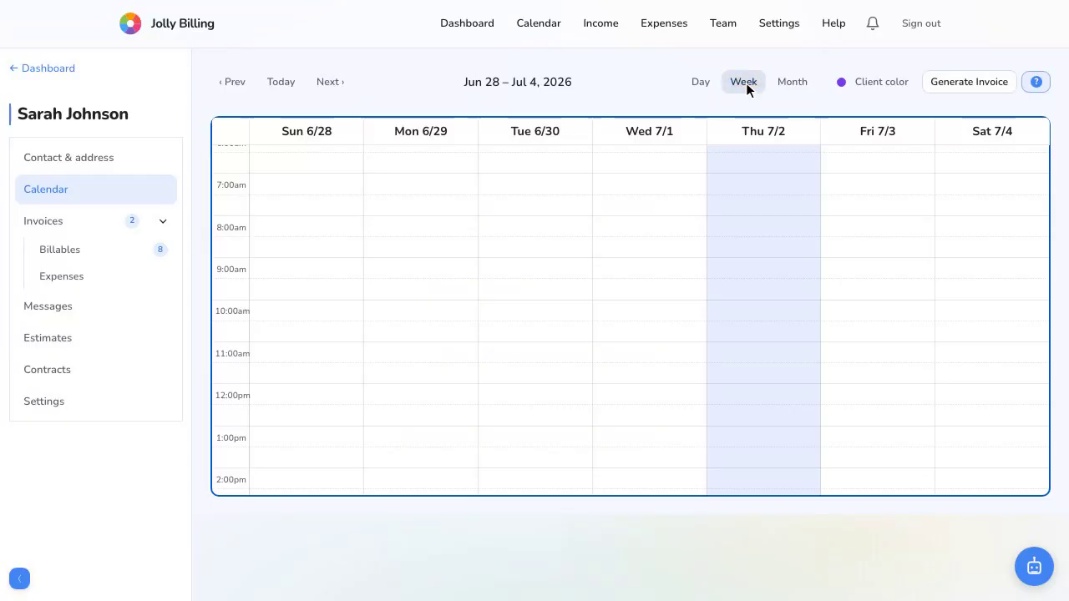
click(880, 260)
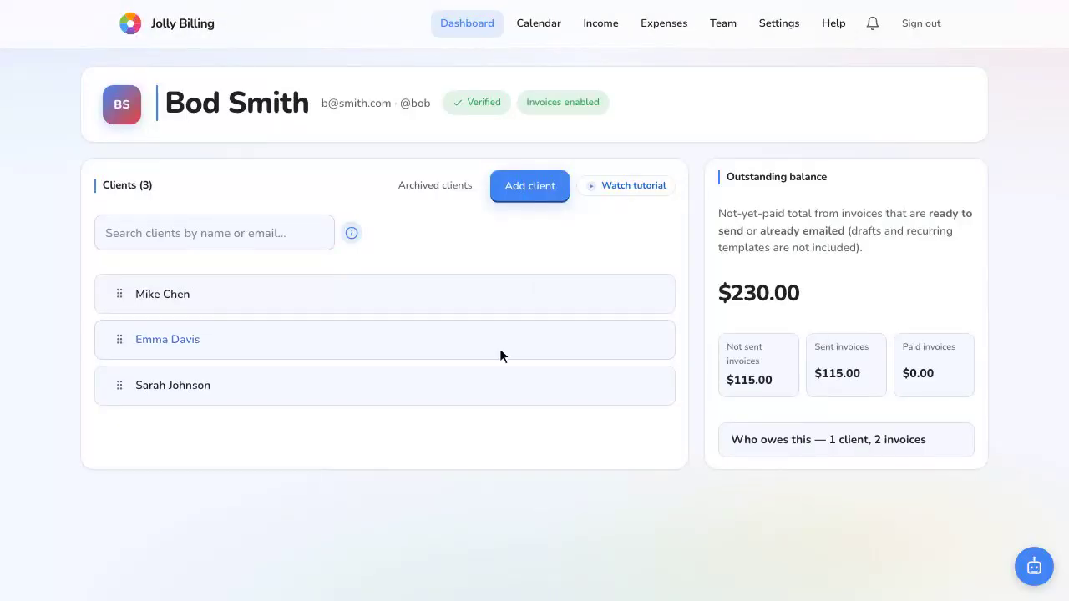
Open the last listed client's calendar and start a new event titled Consultation on 07/03/2026 at 9:00 AM.
click(401, 385)
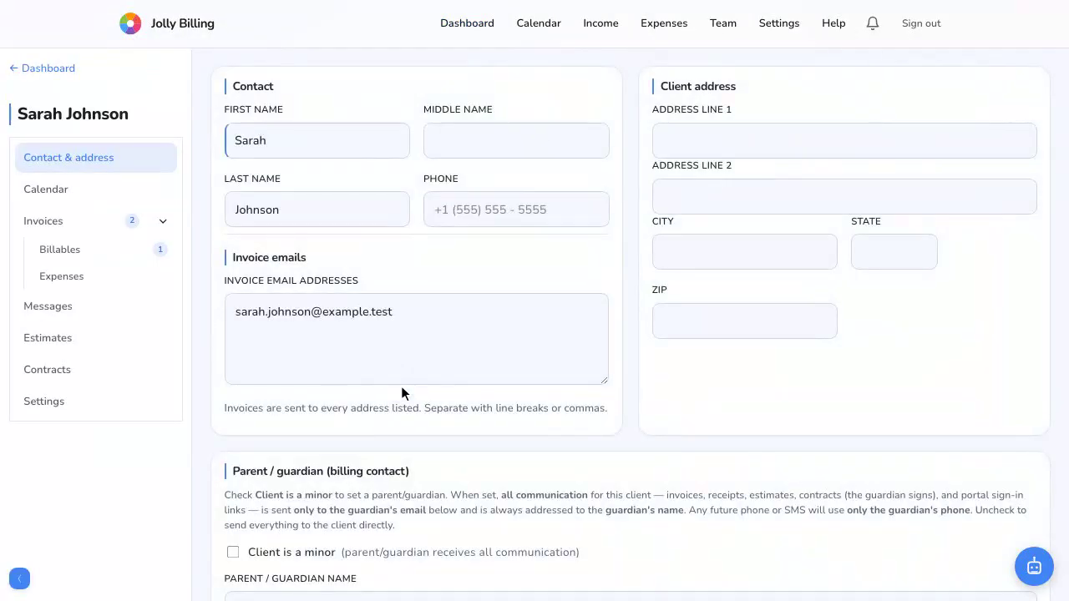
click(98, 190)
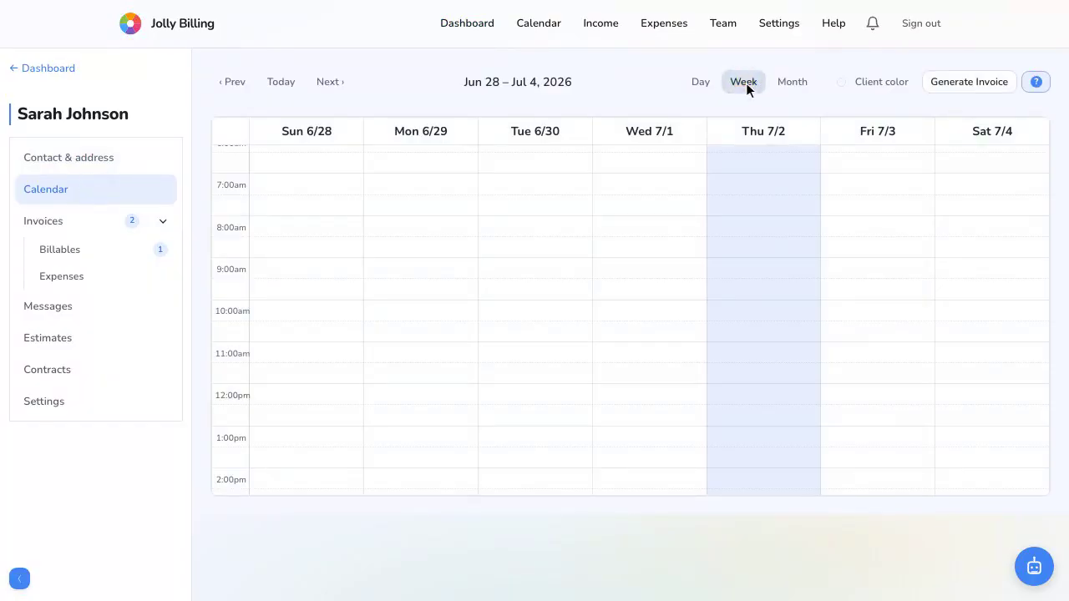
click(875, 261)
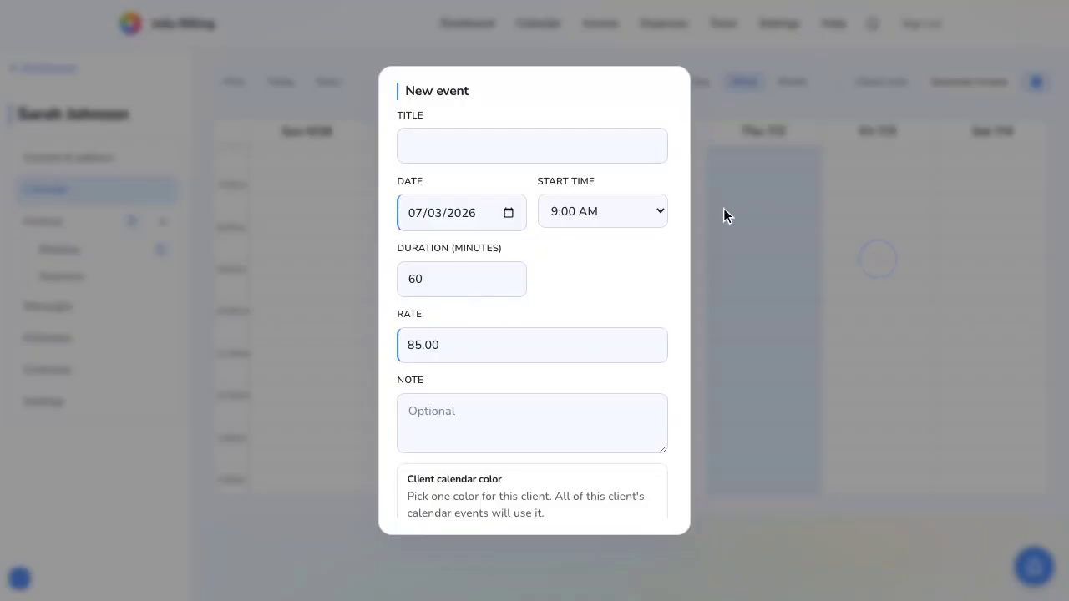
click(534, 146)
text(Consultation)
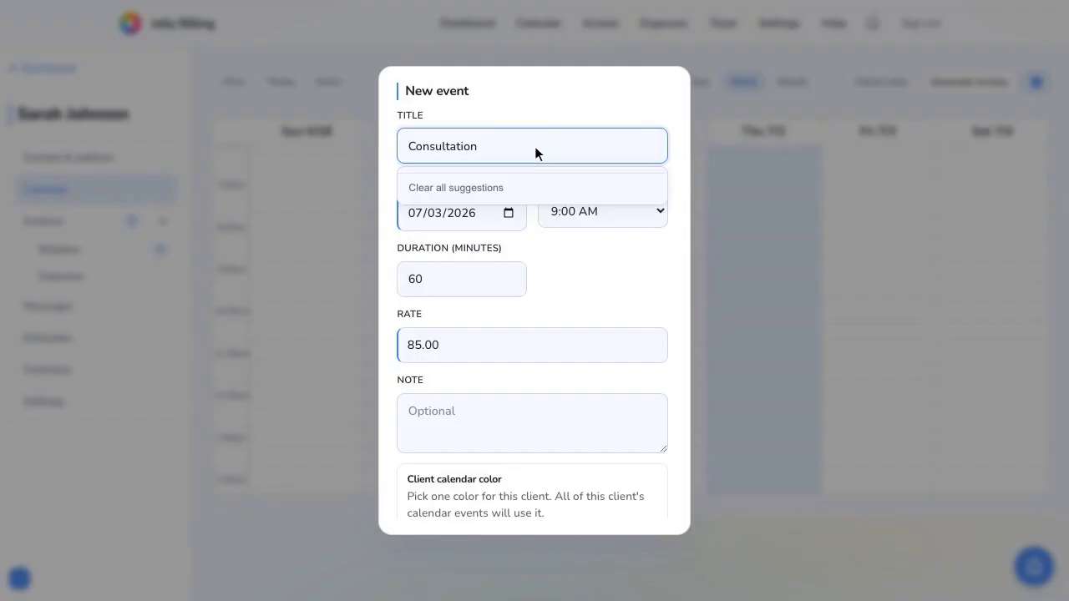
Set the Consultation event's duration to 60 minutes and its rate to 45.
click(464, 213)
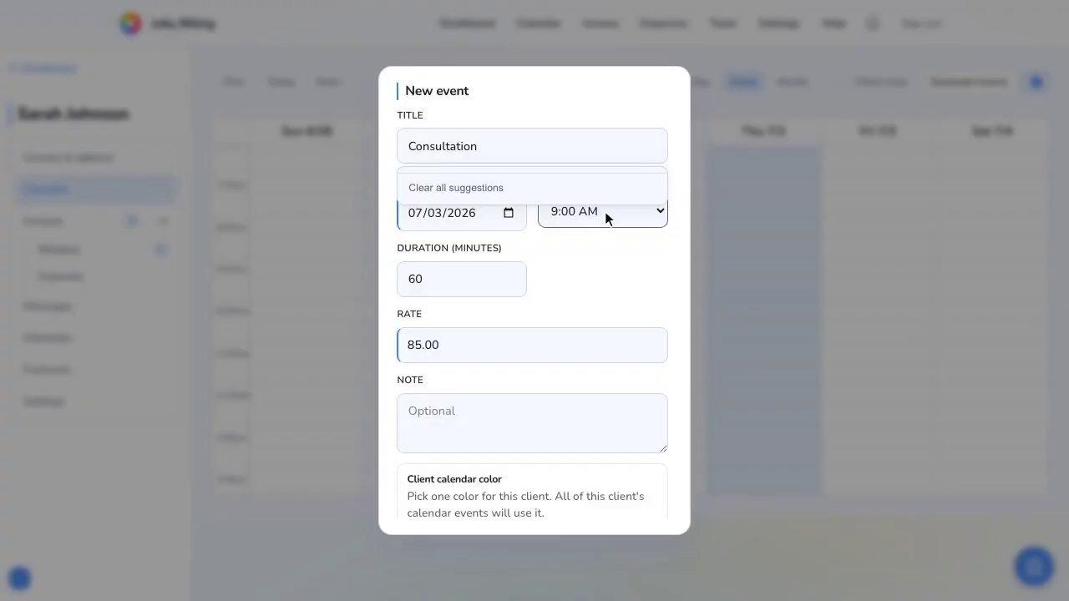
click(464, 280)
key(BackSpace)
text(0)
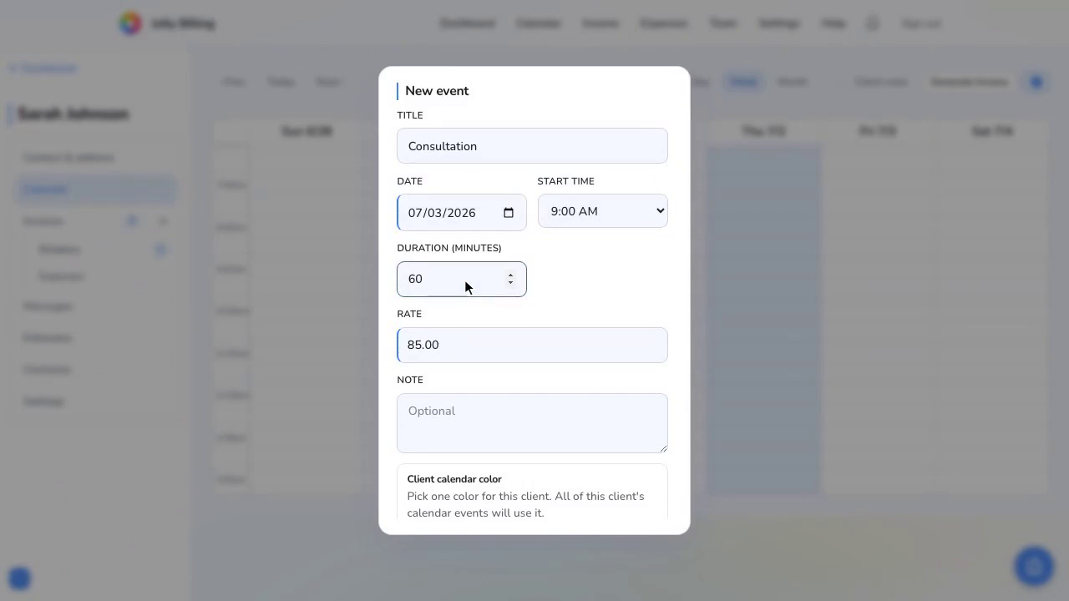
triple_click(534, 345)
text(45)
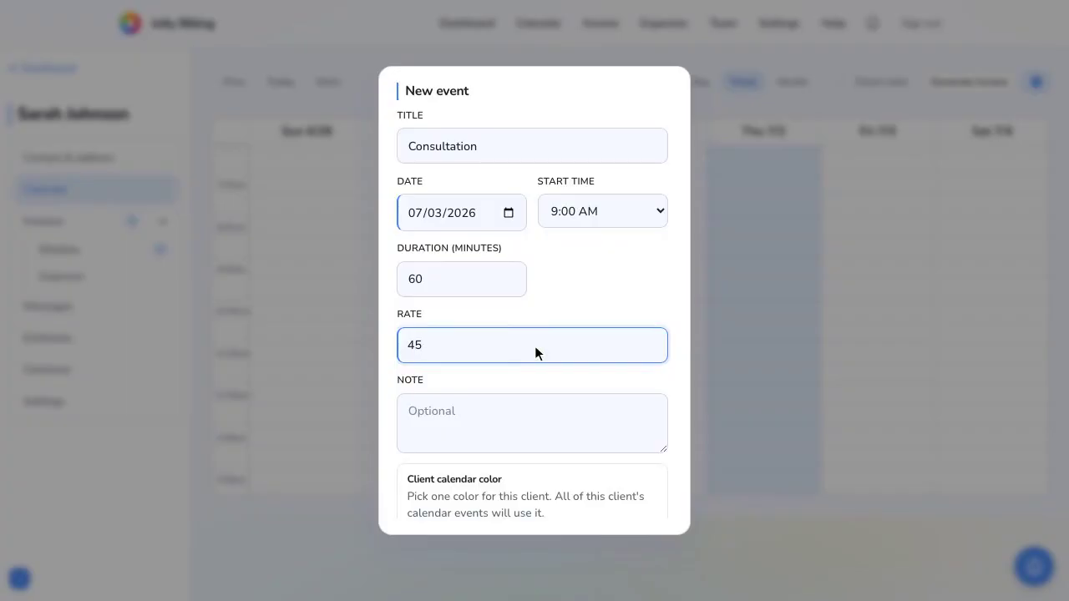
Add the note "Bring signed contract" to the Consultation event and save it.
click(534, 423)
text(Bring signed contract)
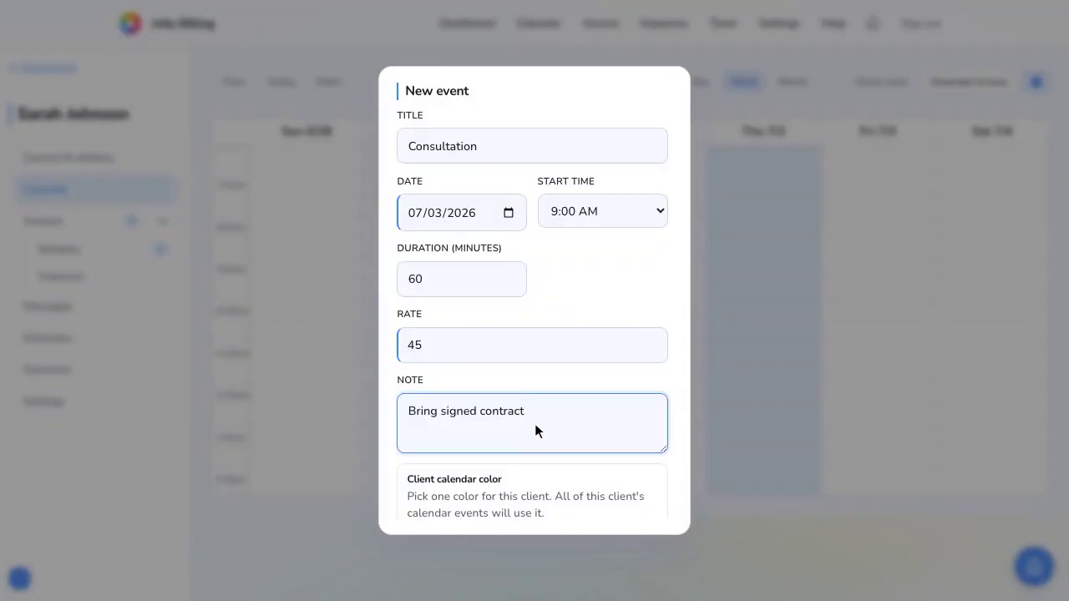
scroll(538, 430, down, 2)
click(640, 498)
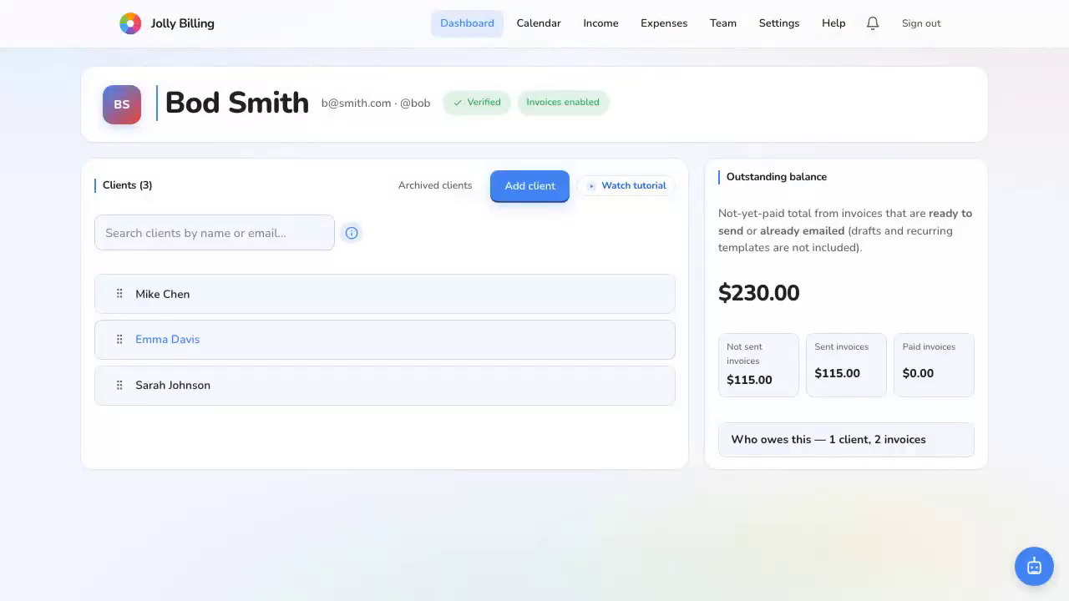
Return to the last listed client's calendar in week view and start another new event.
click(403, 386)
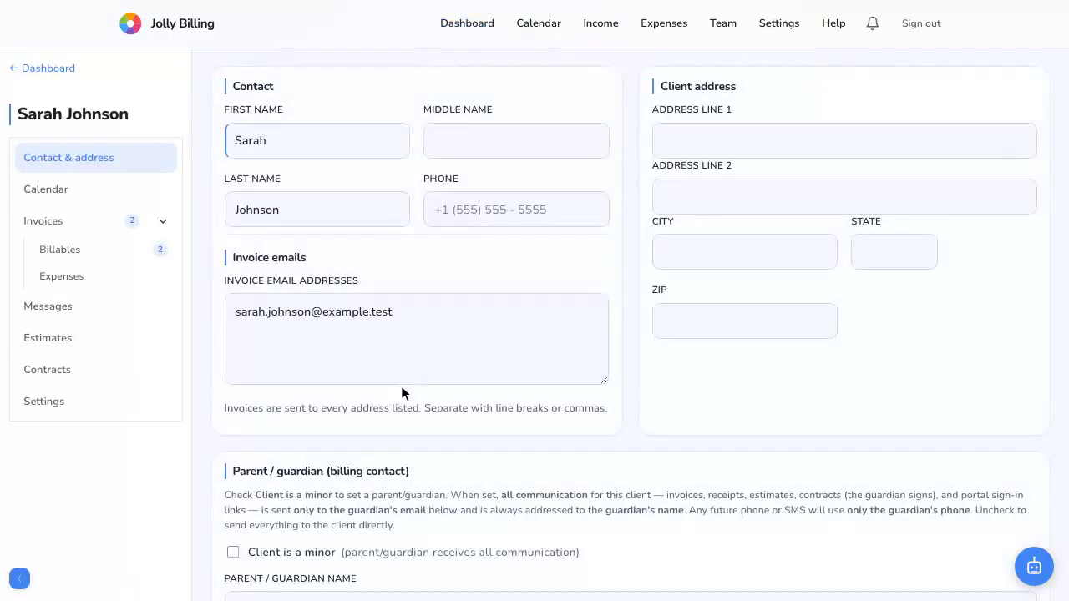
click(97, 190)
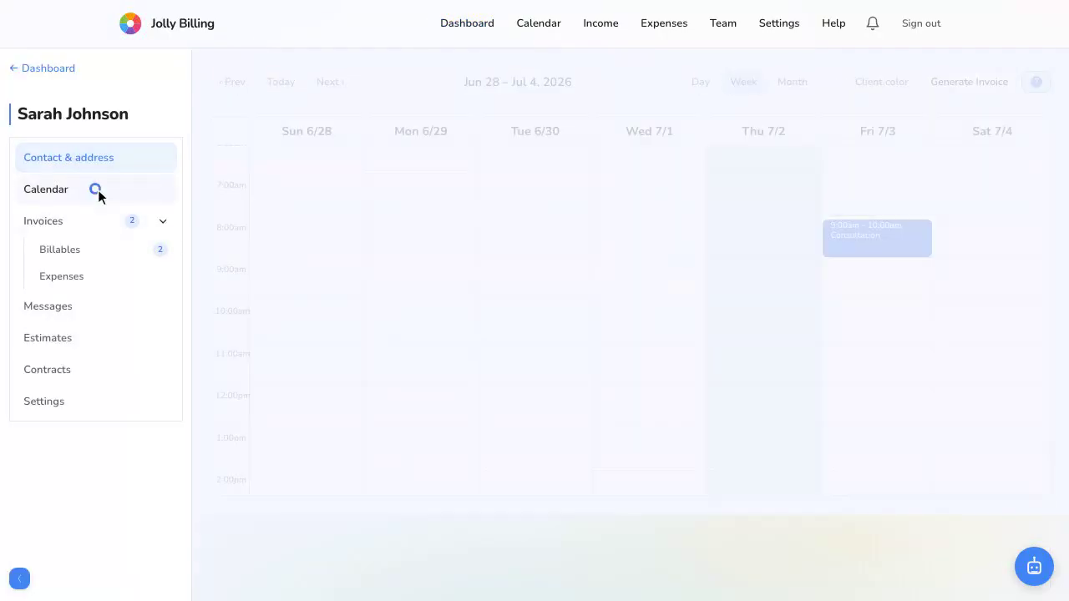
click(745, 88)
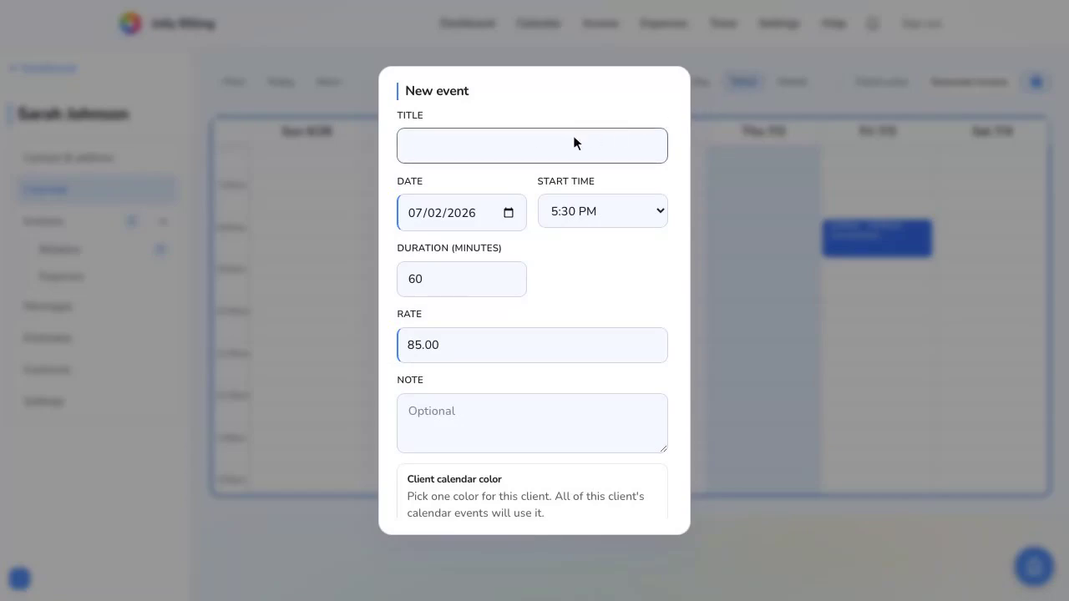
click(534, 147)
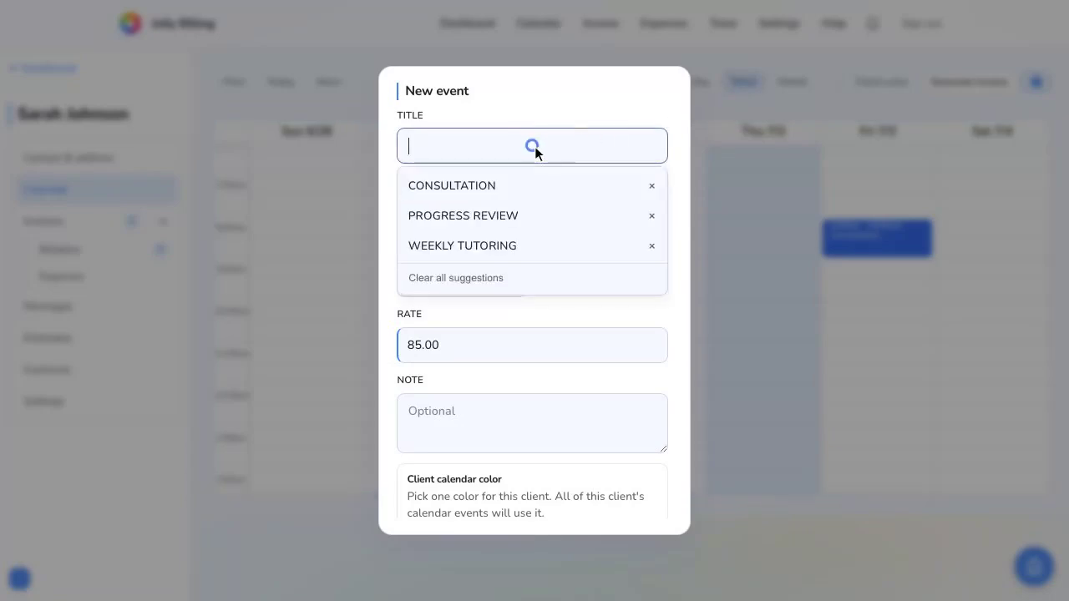
Title the event Weekly tutoring, schedule it for 07/07/2026 at 10:00 AM, and set its rate to 45.
text(Weekly tutoring)
key(Tab)
key(Tab)
key(Tab)
key(Tab)
text(45)
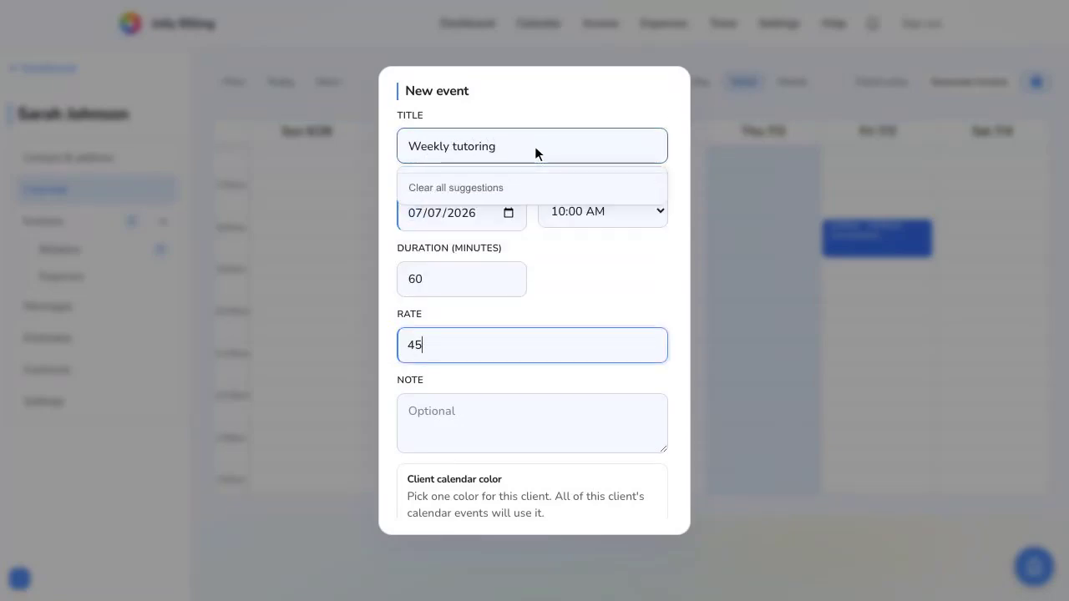
Make the Weekly tutoring event repeat on Tuesdays as well as Thursdays.
scroll(593, 316, down, 2)
click(642, 448)
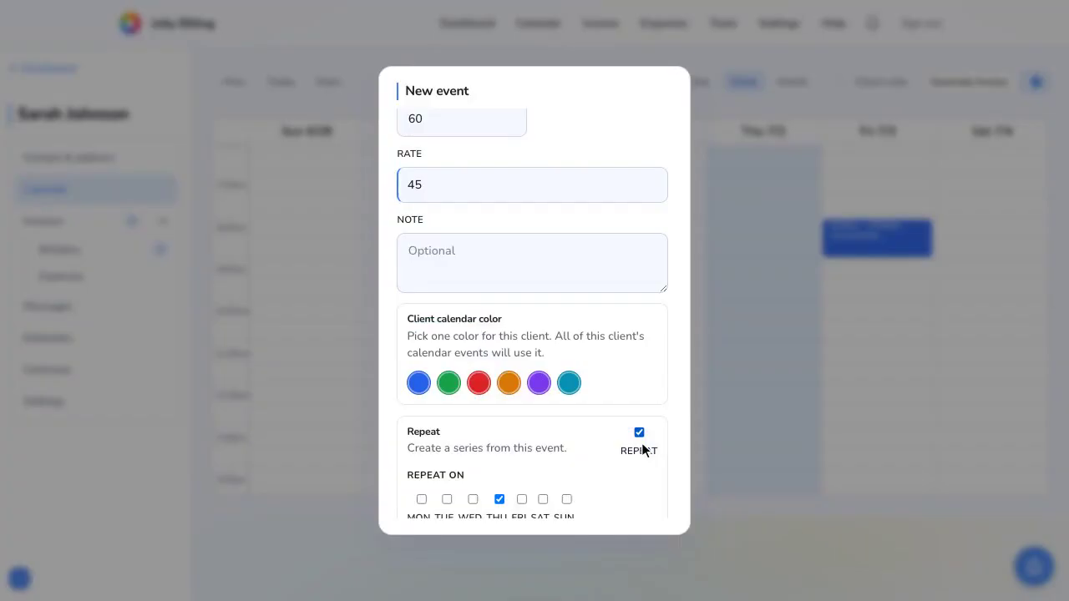
scroll(642, 444, down, 1)
click(448, 509)
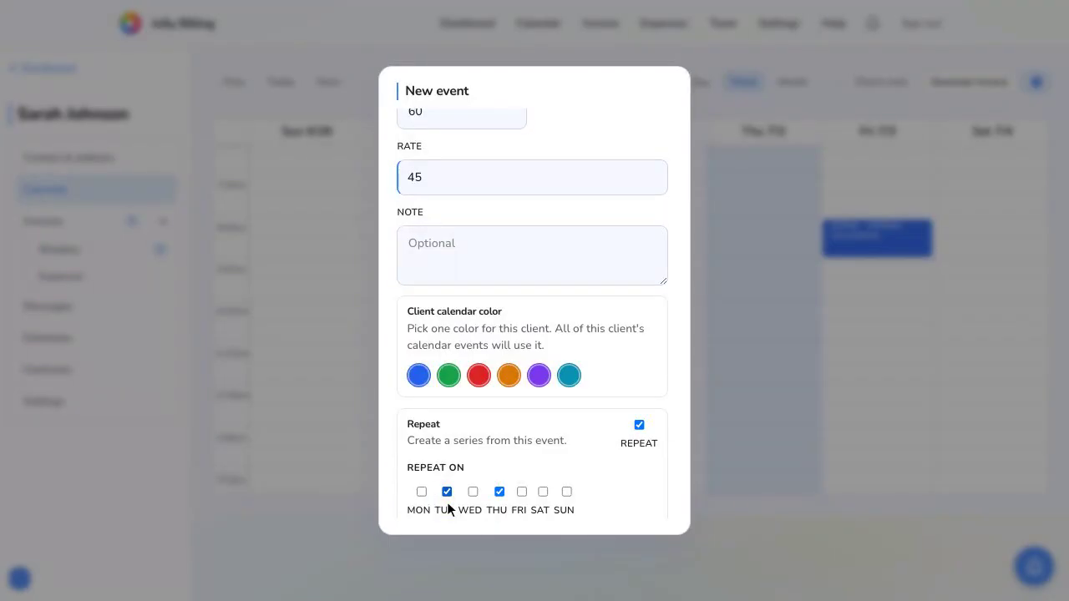
End the Weekly tutoring series after 8 occurrences and save it.
scroll(500, 391, down, 3)
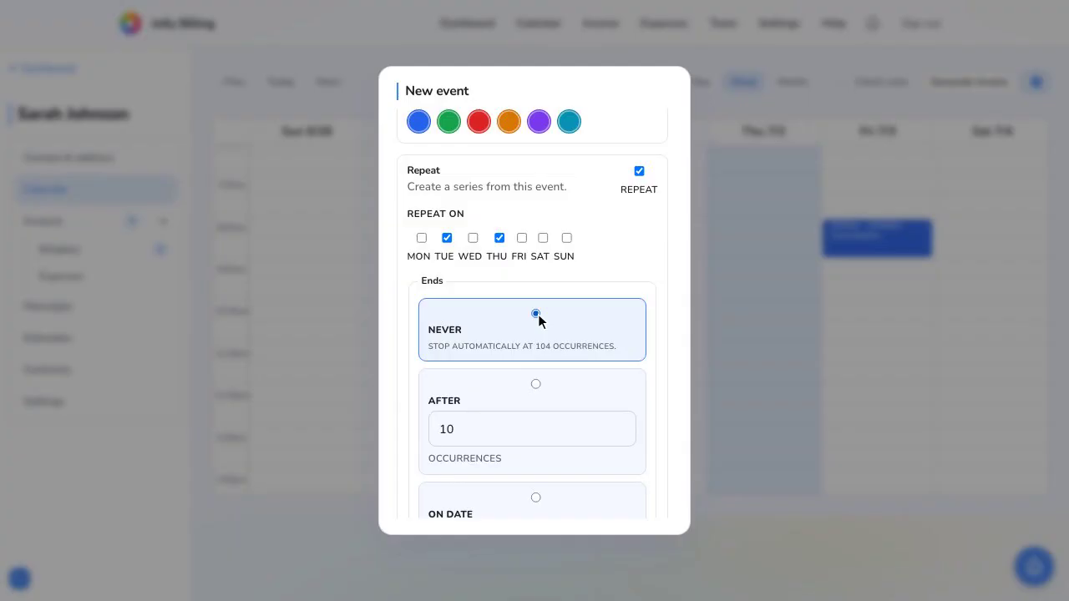
click(536, 385)
text(8)
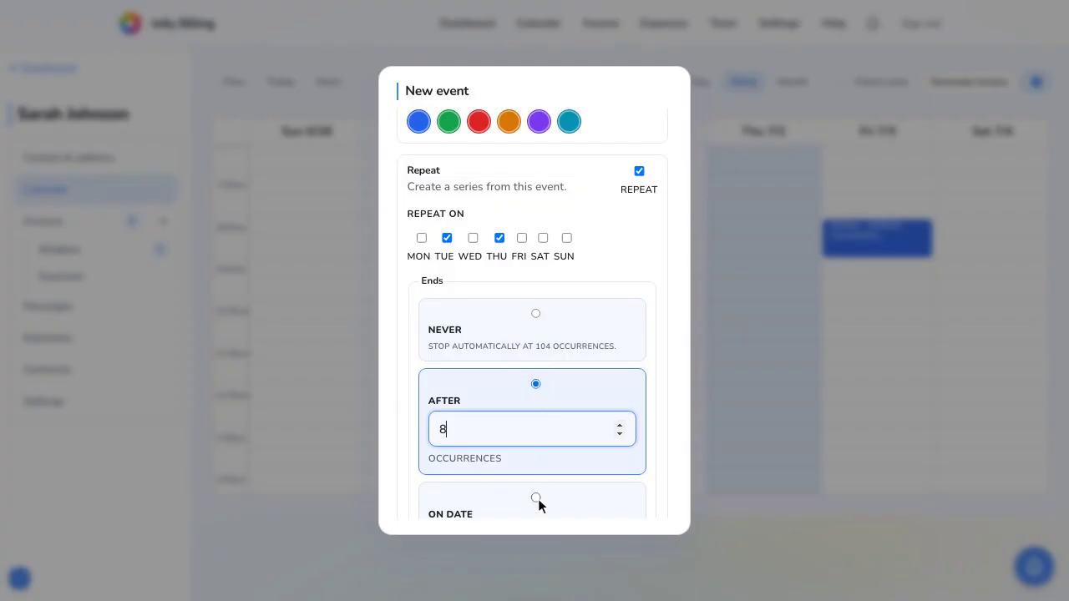
scroll(538, 499, down, 3)
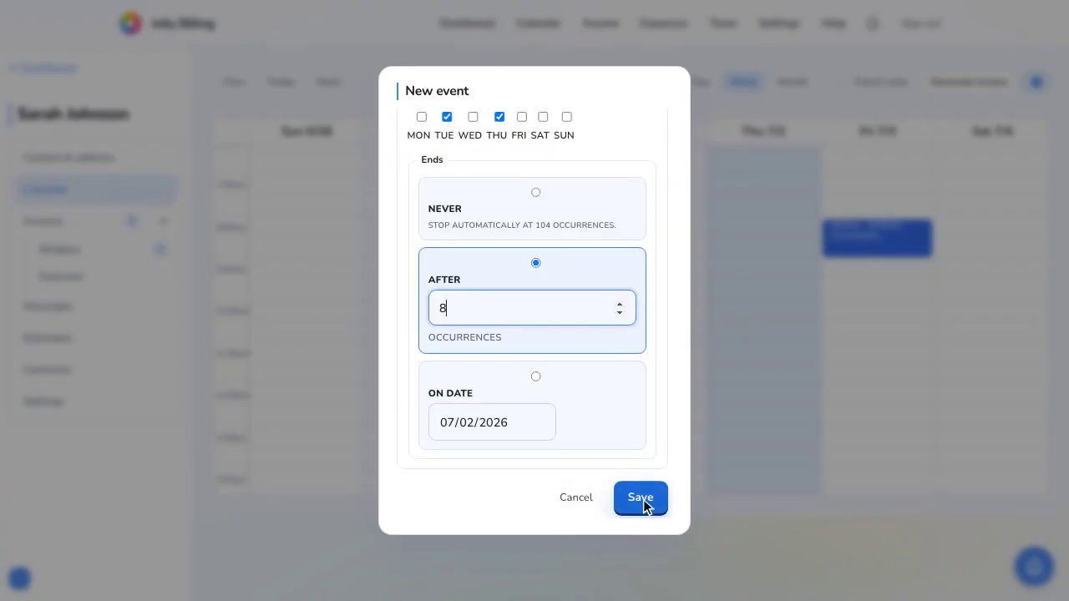
click(642, 499)
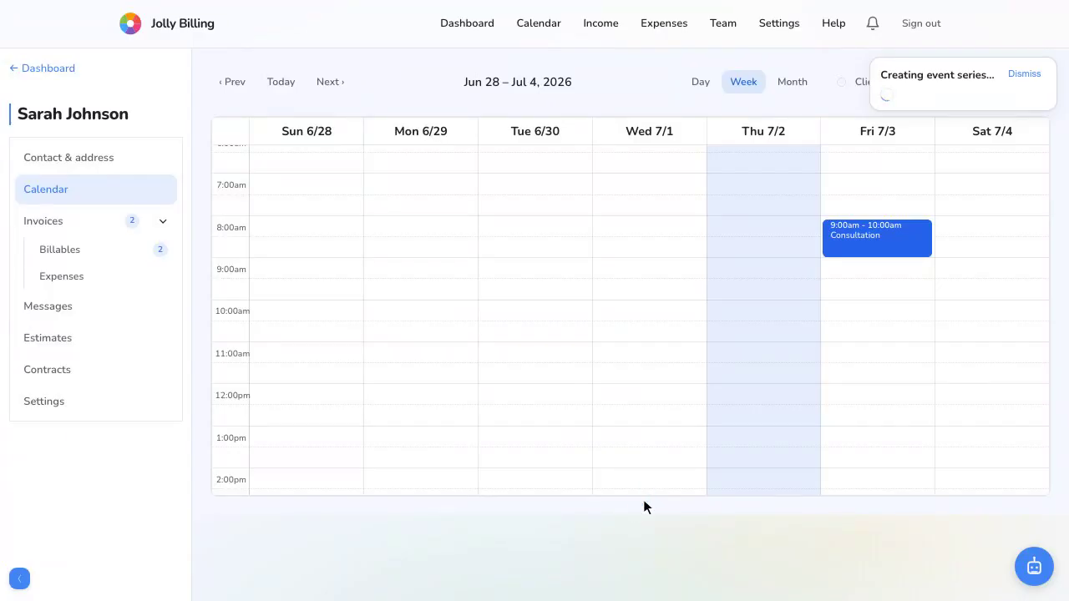
Show the calendar by month and inspect the details of the July 30 Weekly tutoring occurrence.
click(792, 82)
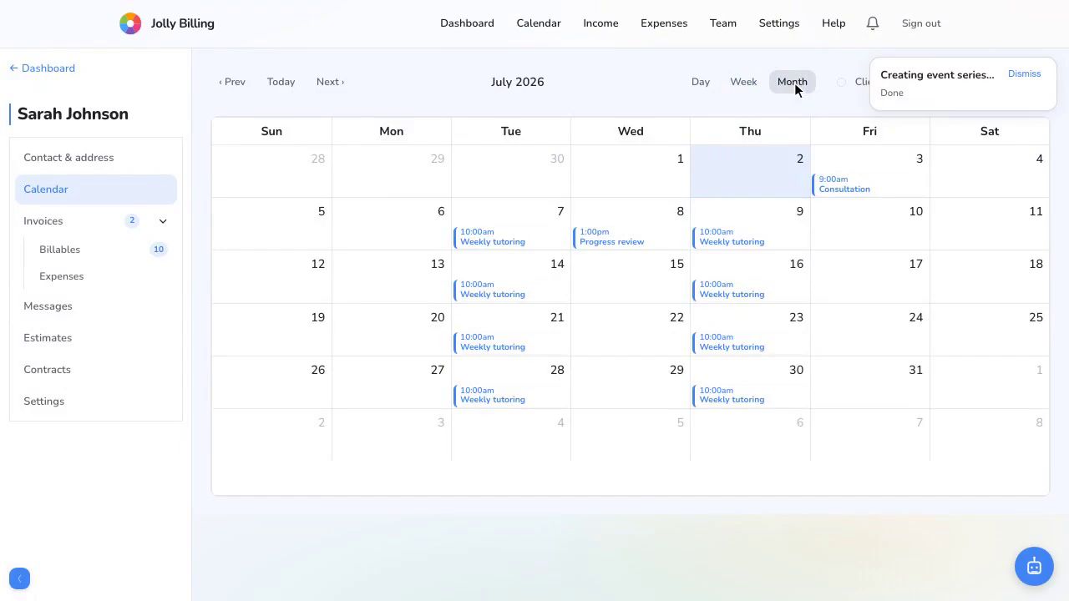
click(752, 397)
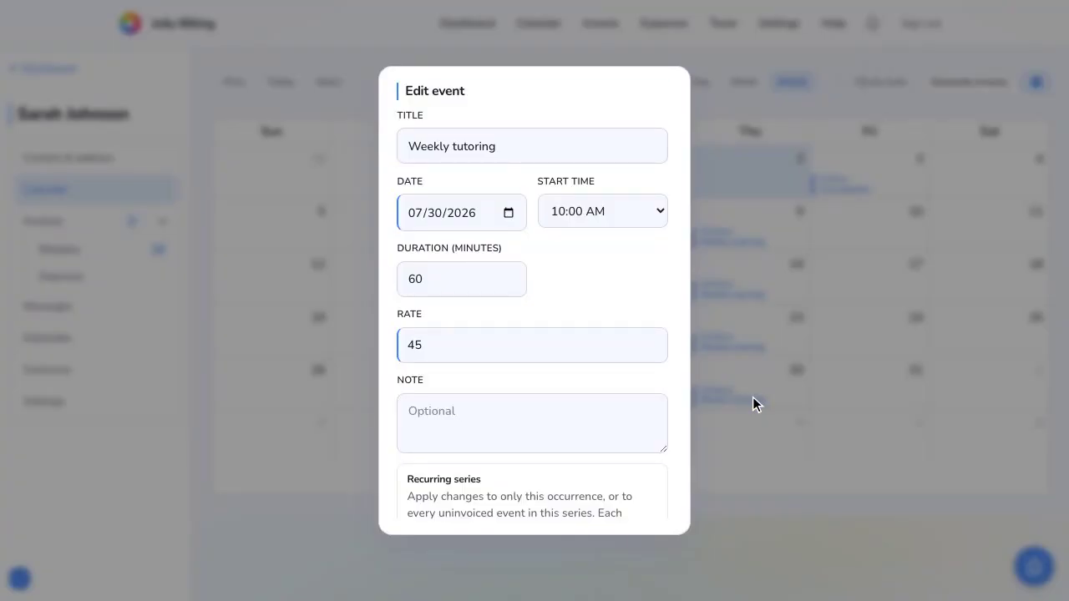
key(Escape)
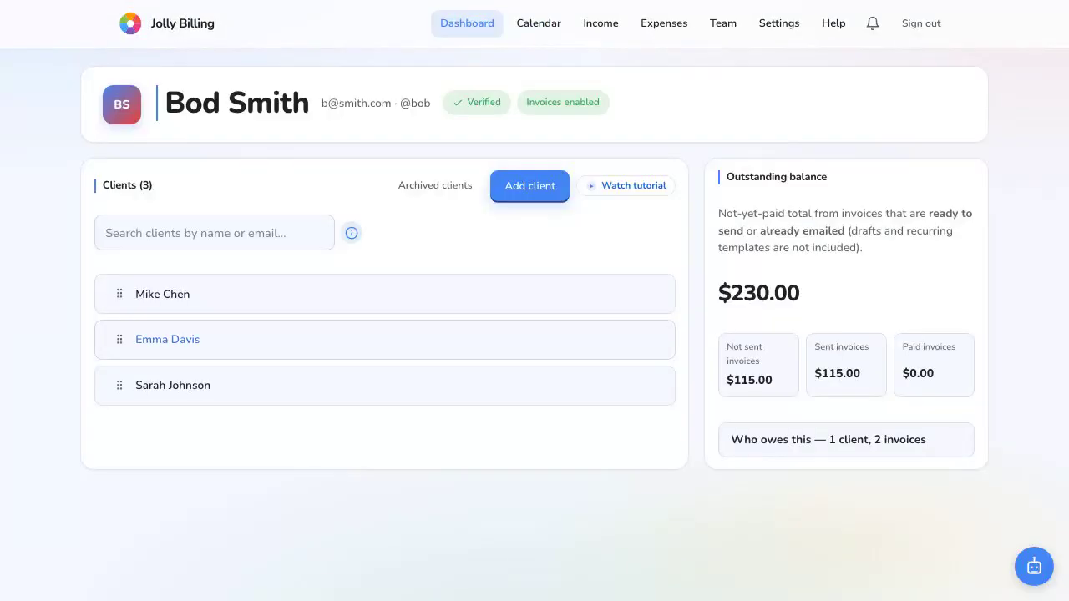
Reopen the last listed client's calendar in week view and set the client's calendar color to purple.
click(401, 386)
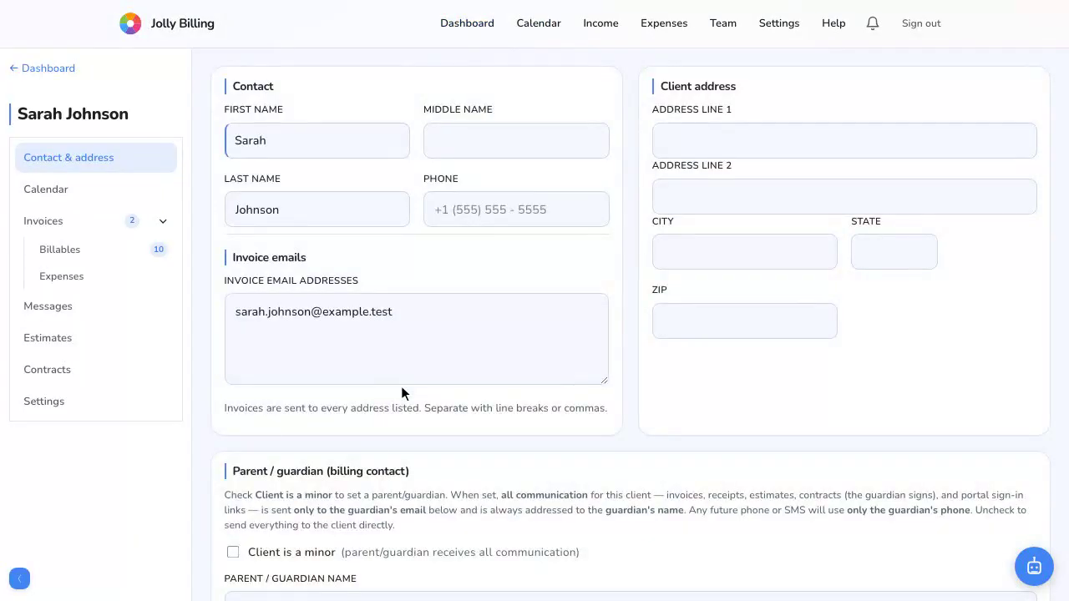
click(98, 190)
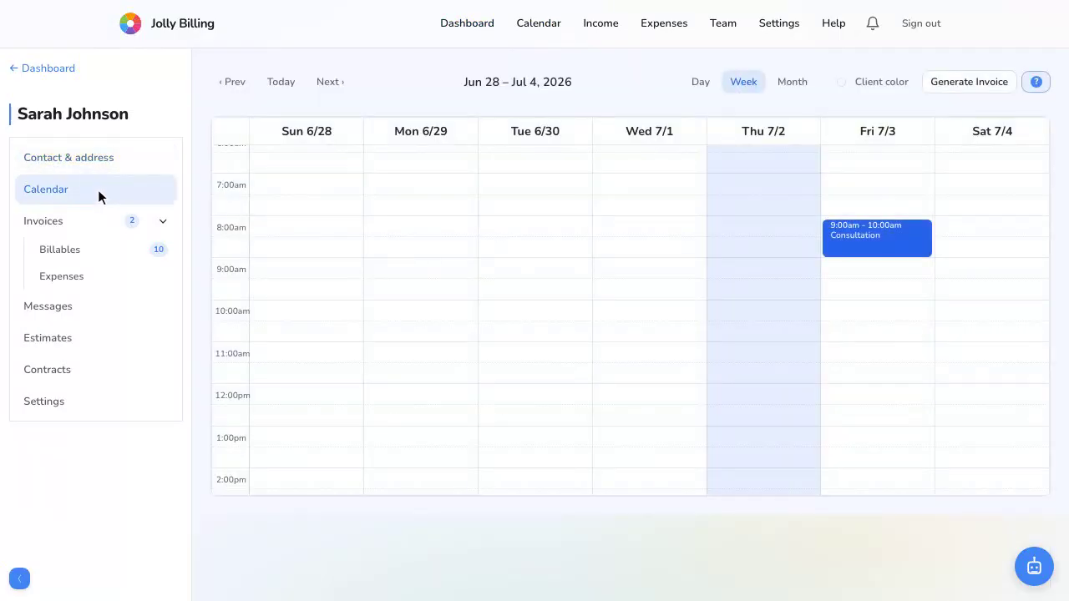
click(745, 87)
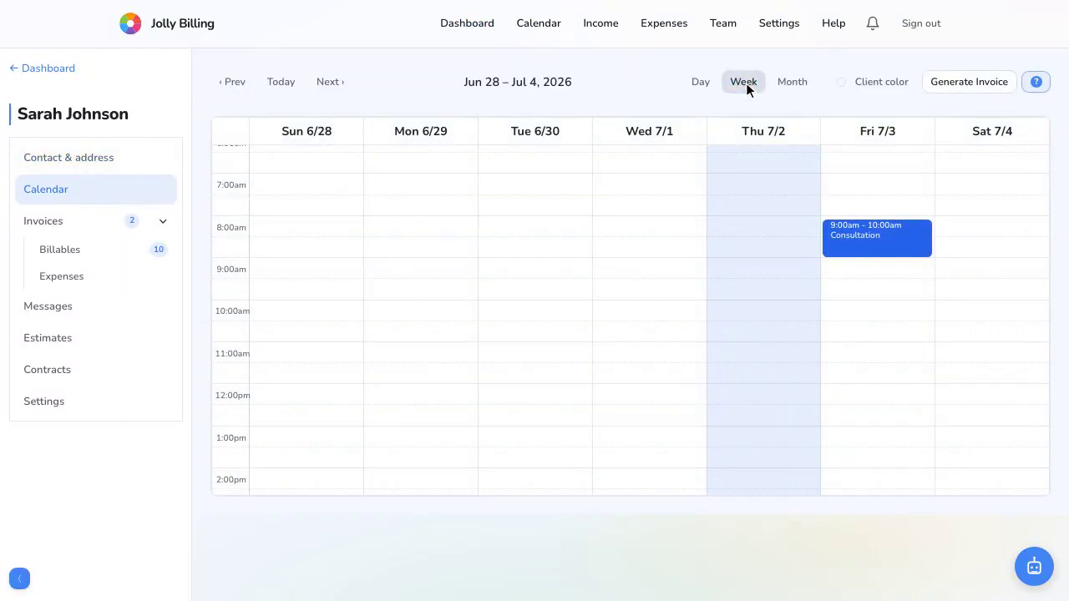
click(875, 83)
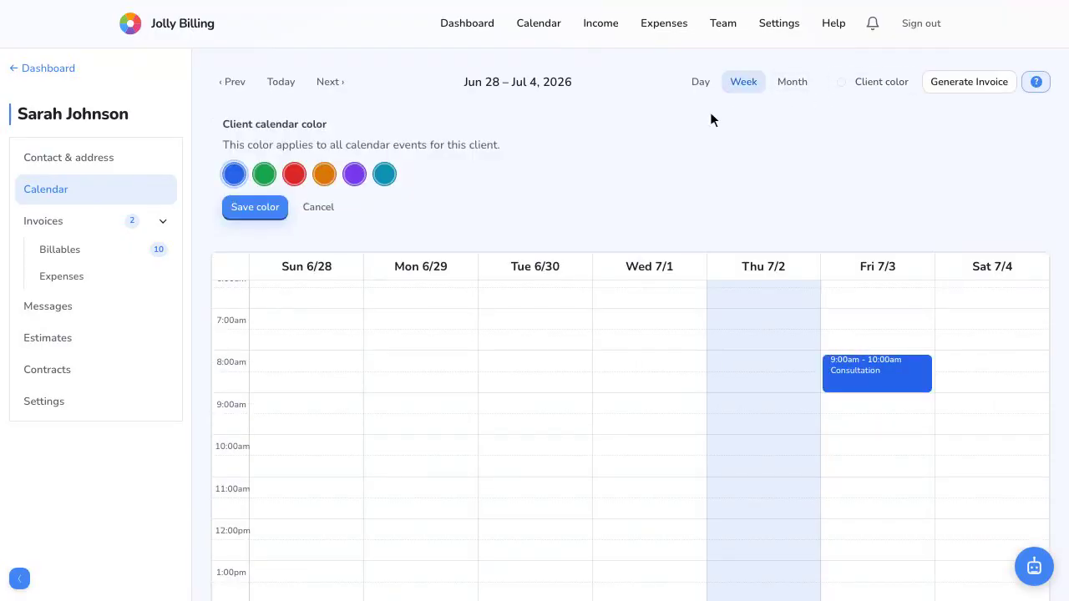
click(356, 175)
click(257, 207)
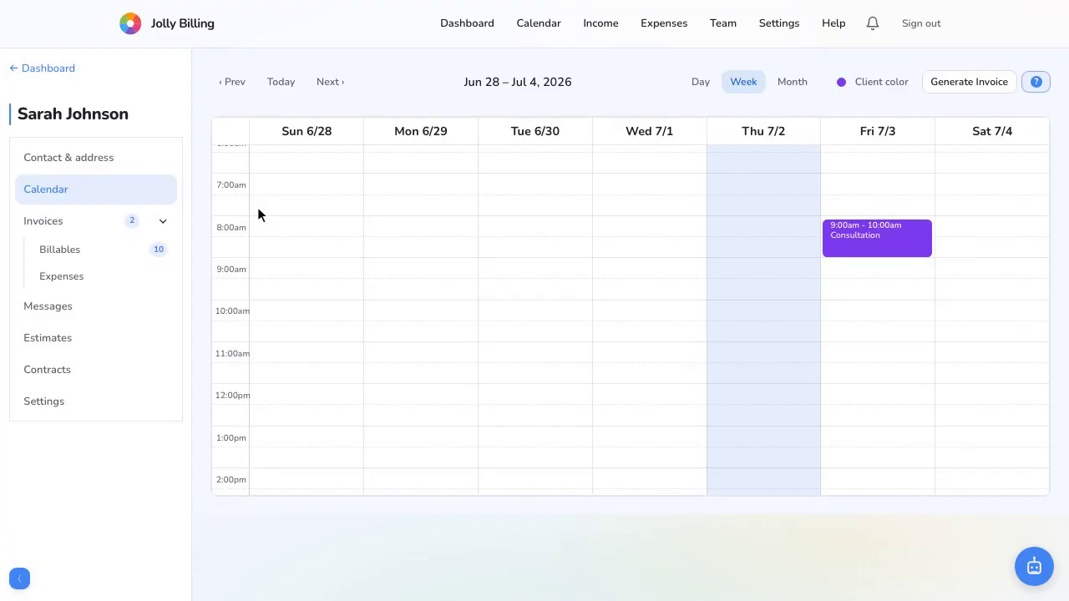
Reopen the last listed client's calendar, review the details of the Friday, July 3 Consultation, and save the event without edits.
click(794, 83)
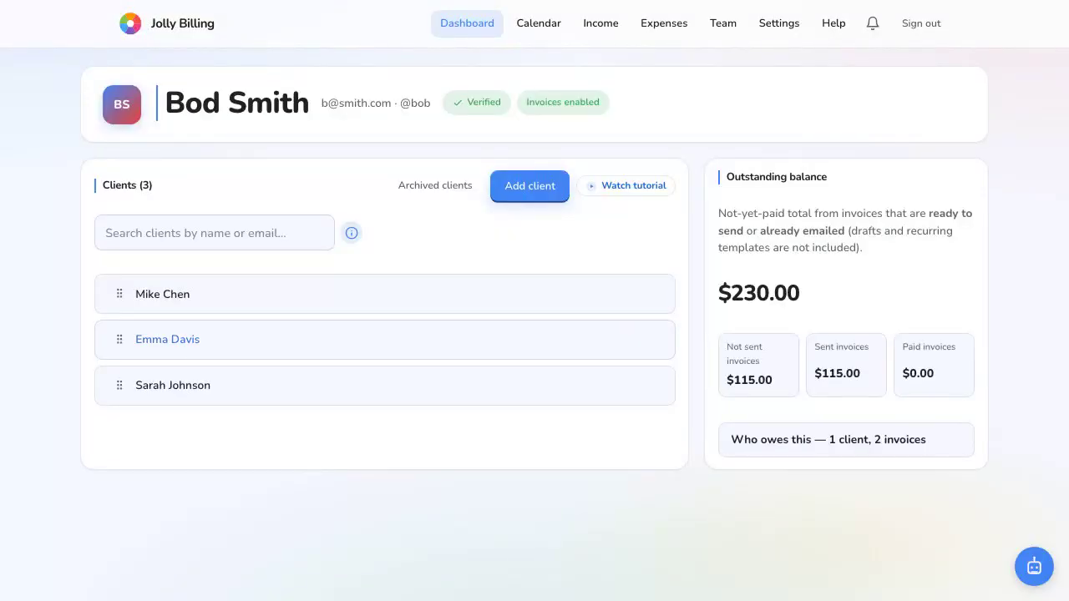
click(400, 386)
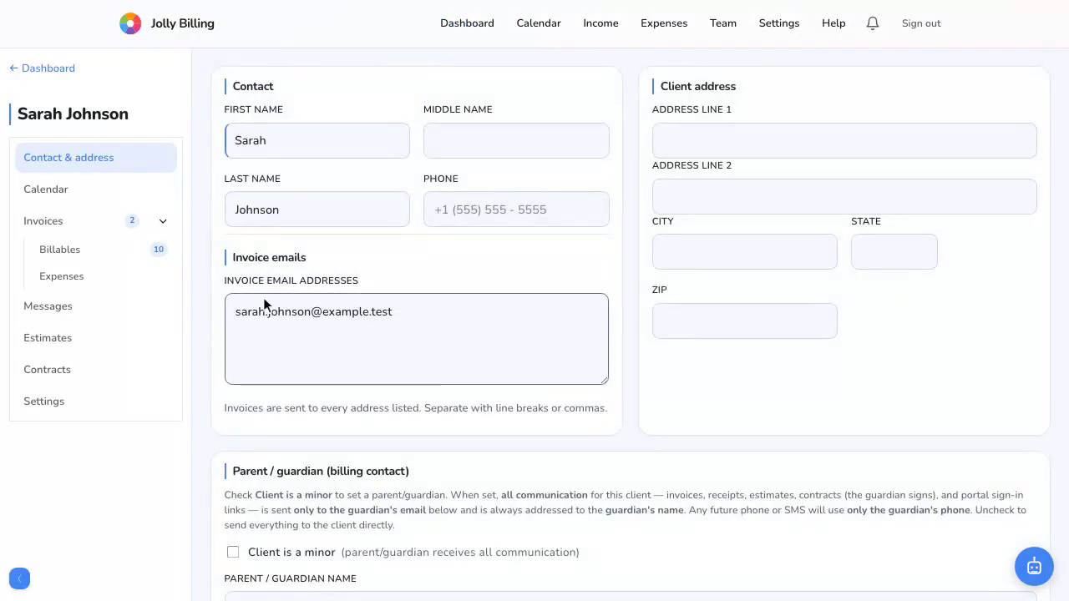
click(98, 191)
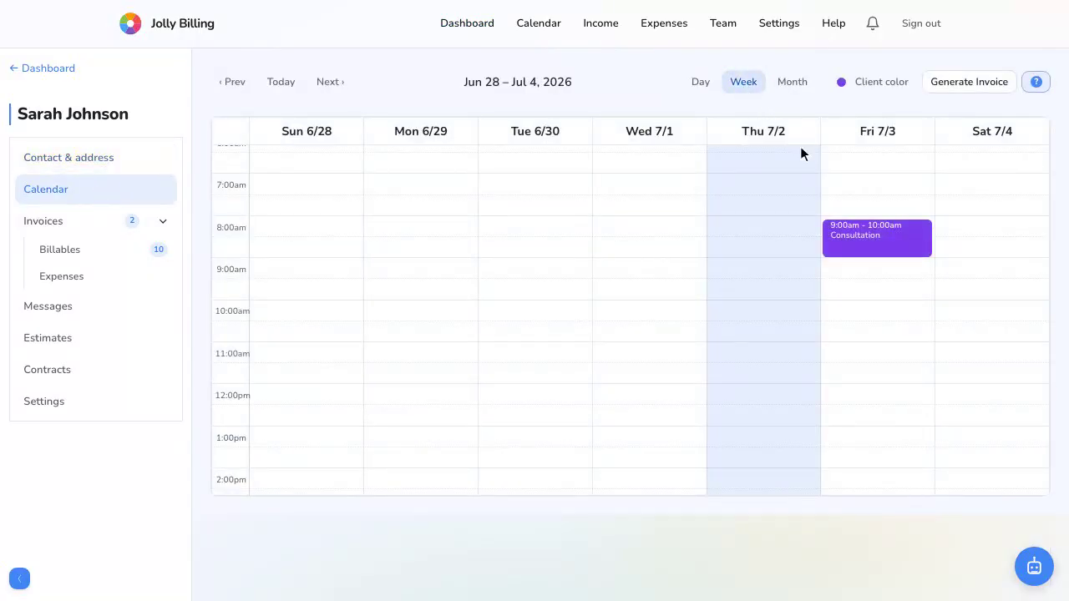
click(878, 241)
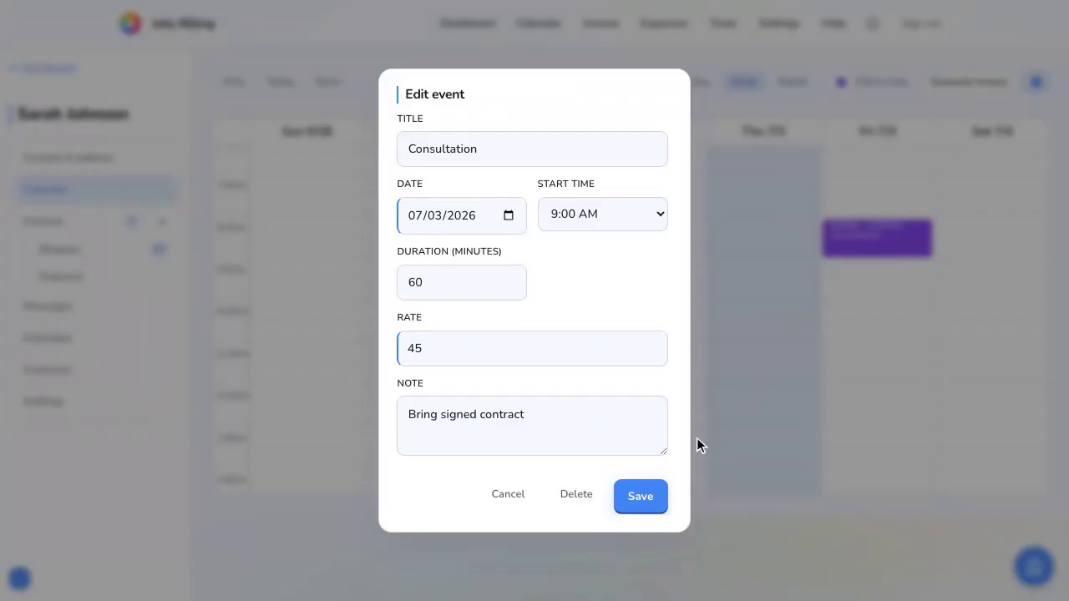
click(643, 499)
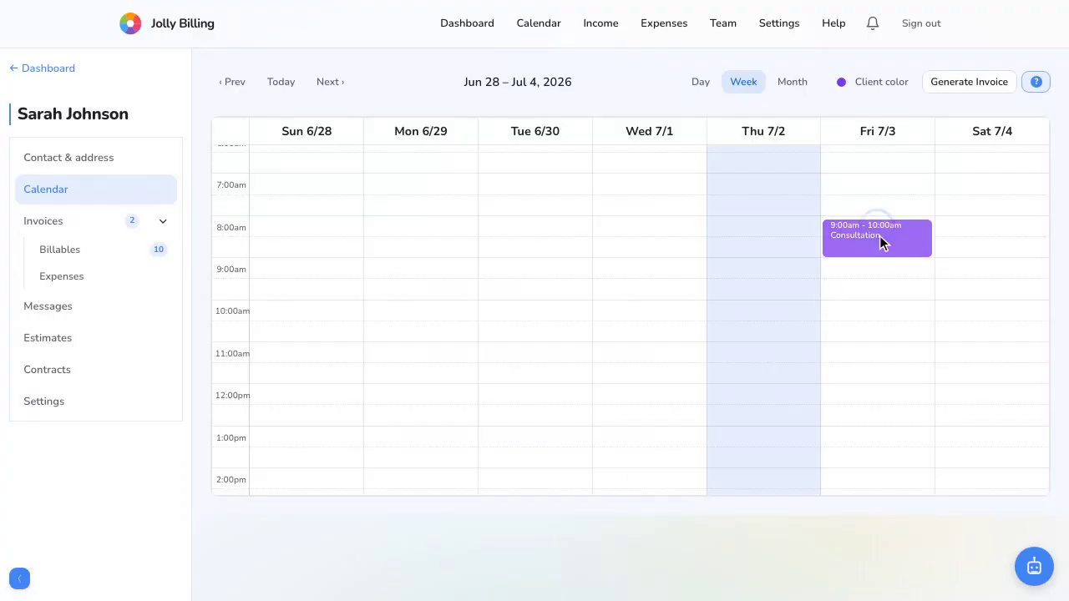
Reschedule the July 3 Consultation to run from 12:00 PM to 2:00 PM and move it to Thursday, July 9.
drag(880, 241, 880, 352)
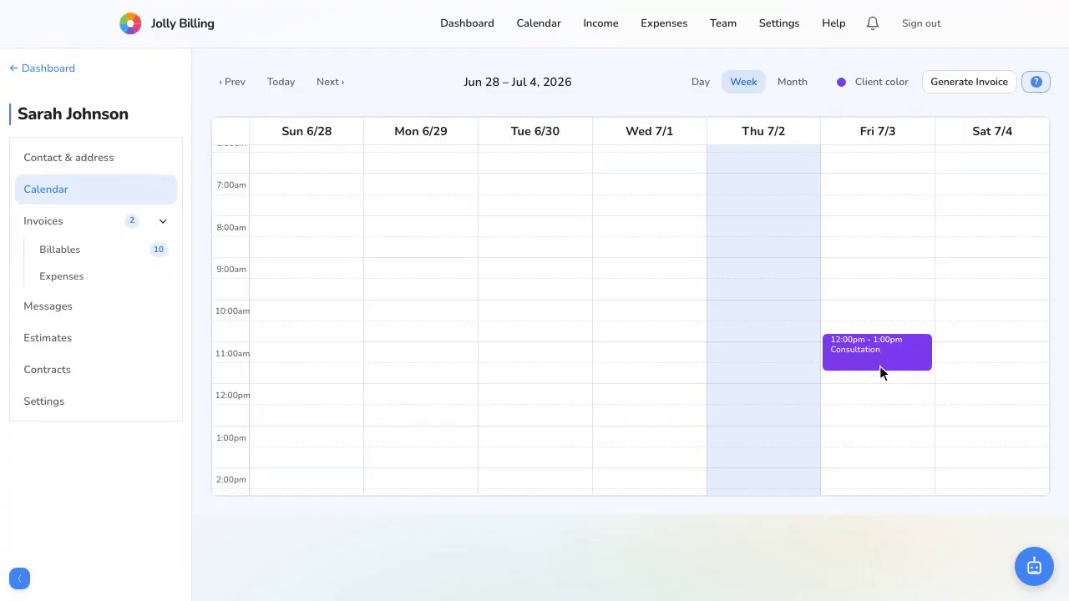
drag(879, 368, 879, 406)
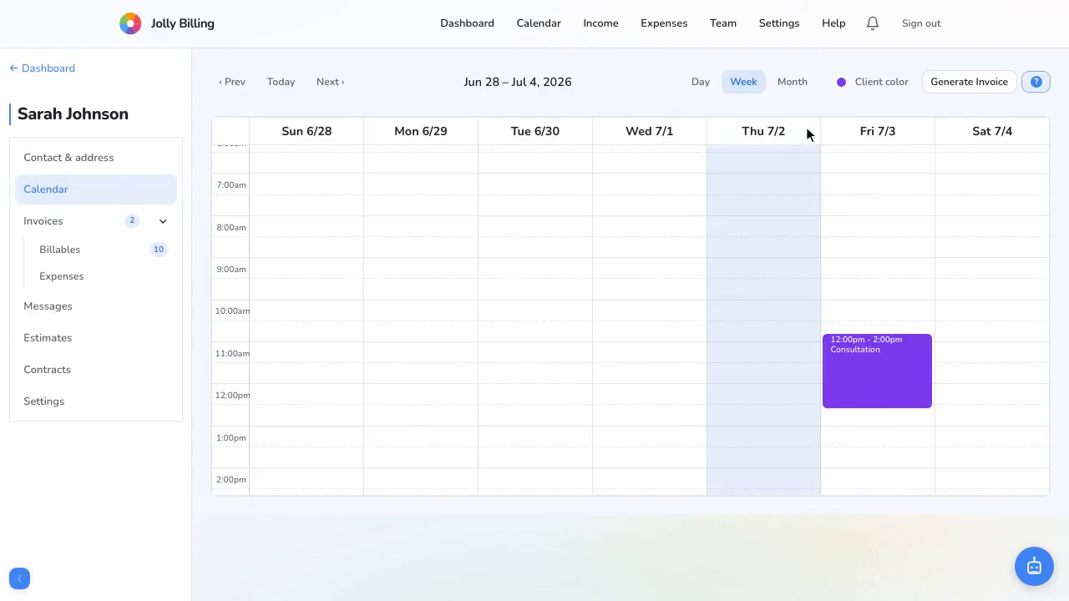
click(794, 82)
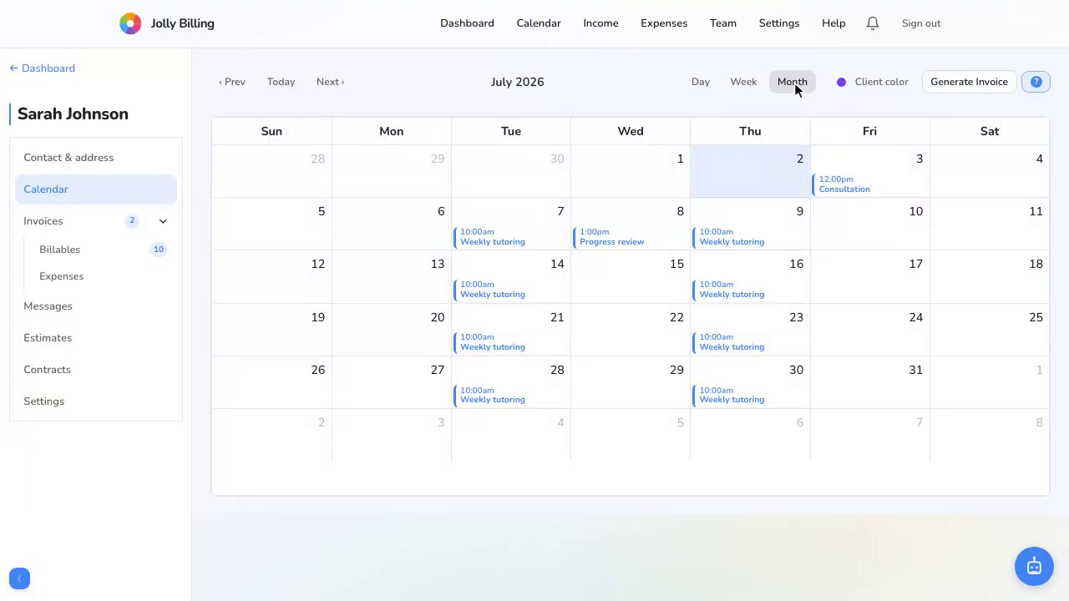
drag(868, 183, 753, 232)
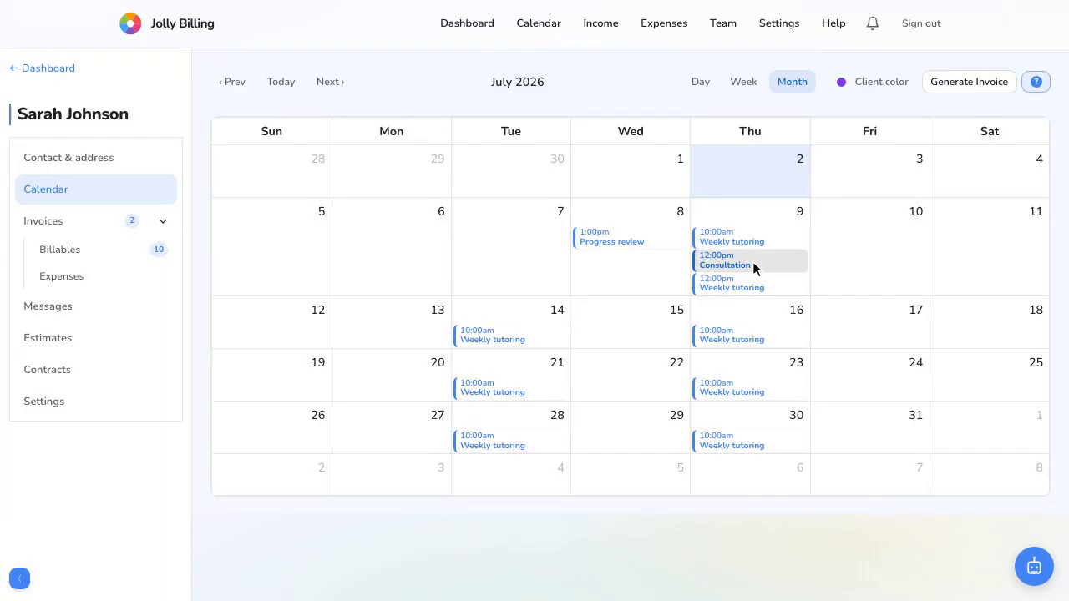
Reopen the last listed client's calendar by month and permanently remove the July 9 Consultation event.
click(42, 67)
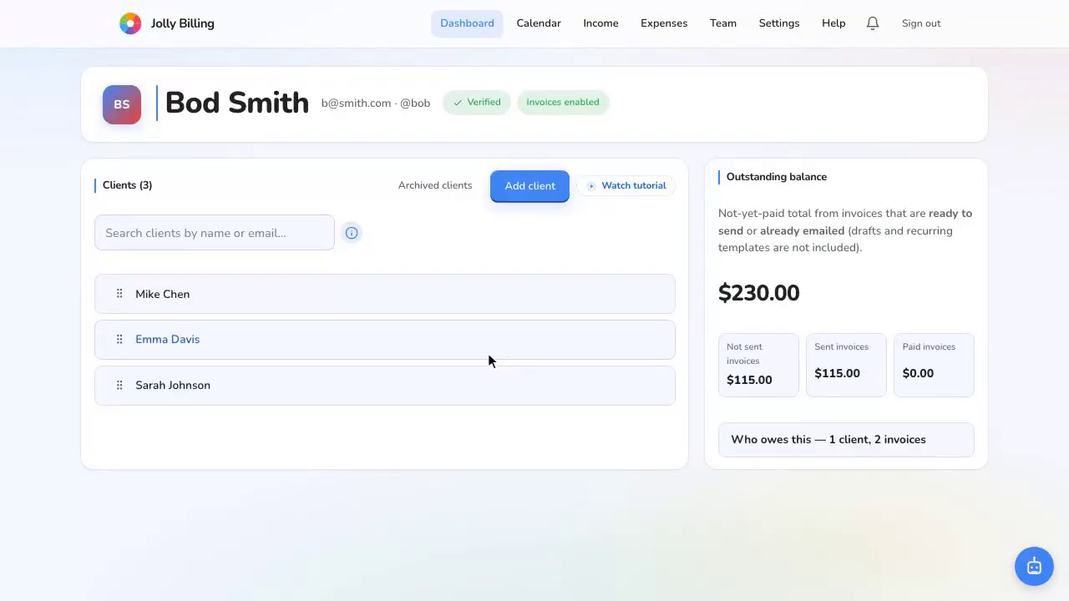
click(401, 386)
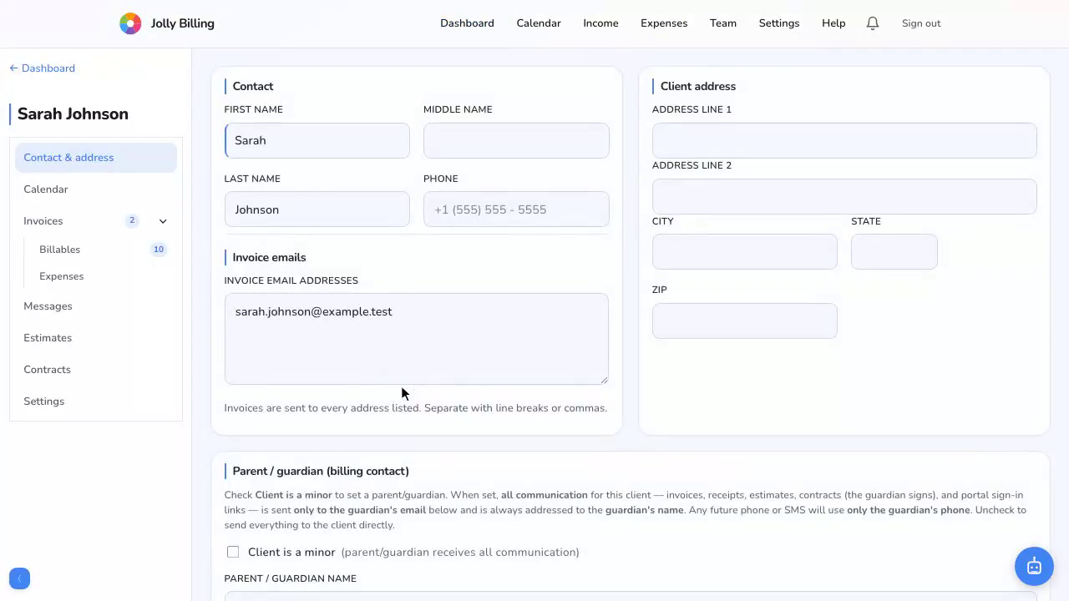
click(97, 189)
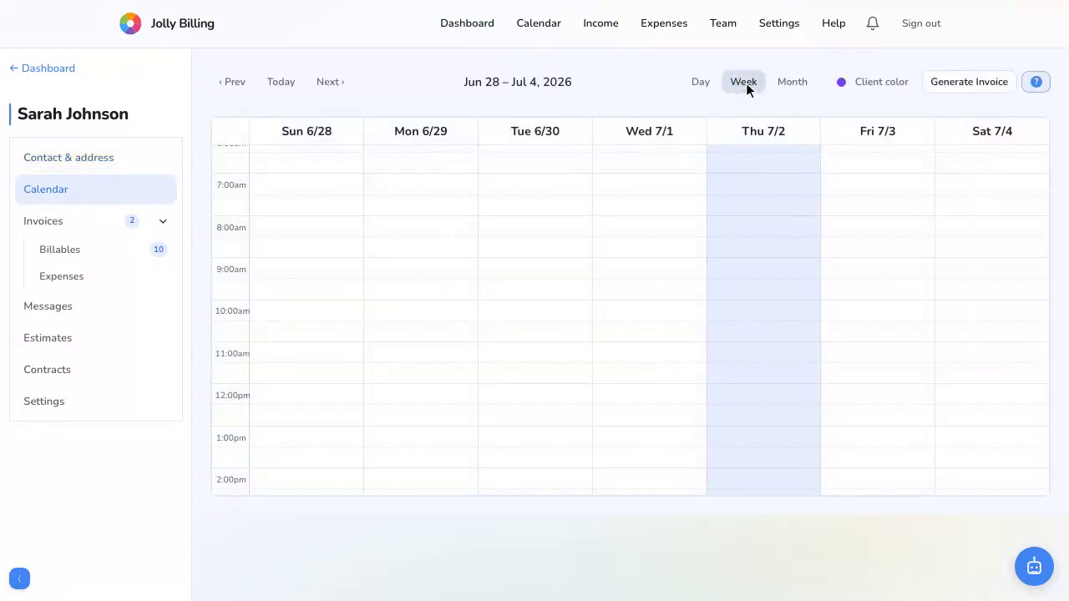
click(792, 81)
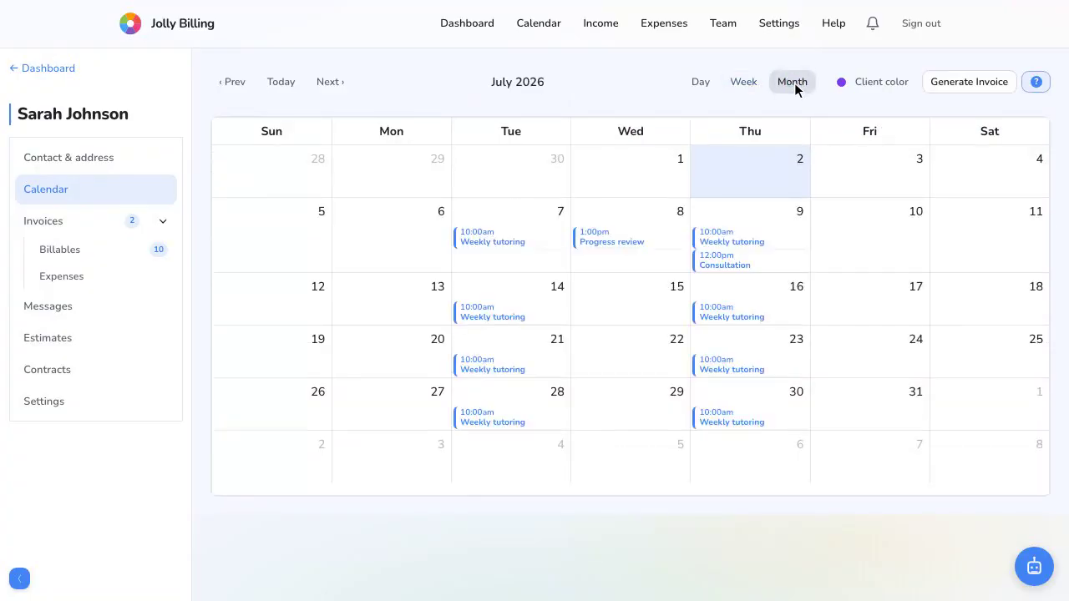
click(751, 261)
click(578, 494)
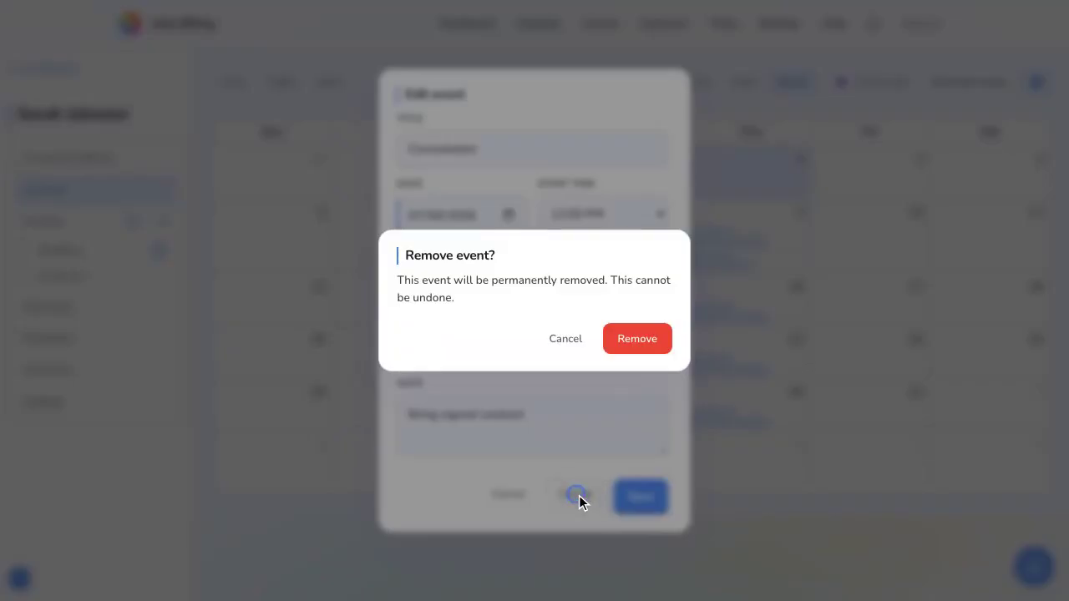
click(638, 339)
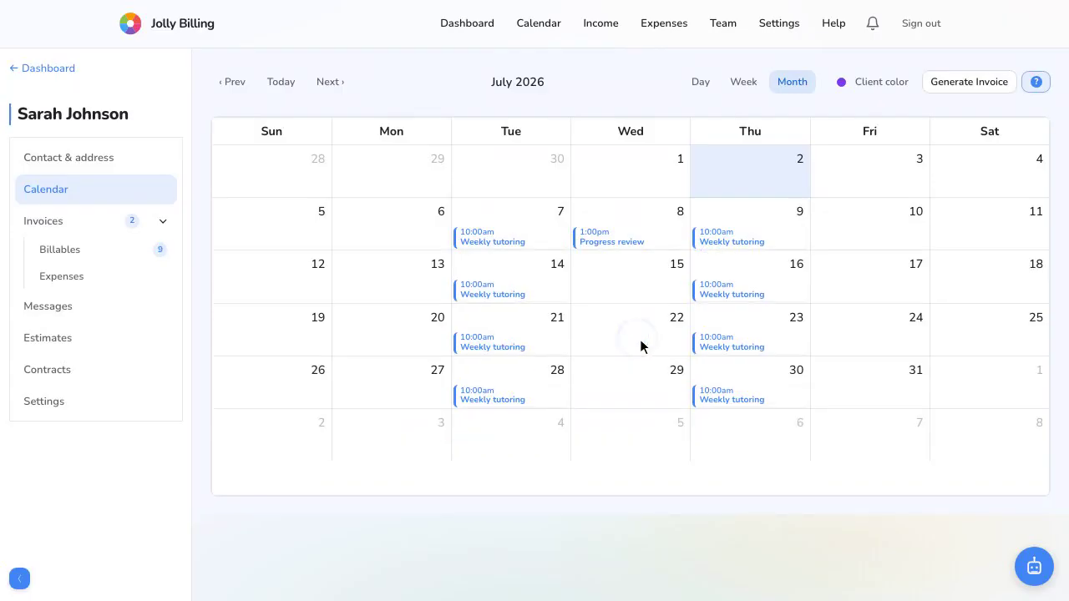
Remove only the July 30 occurrence from the Weekly tutoring series.
click(751, 399)
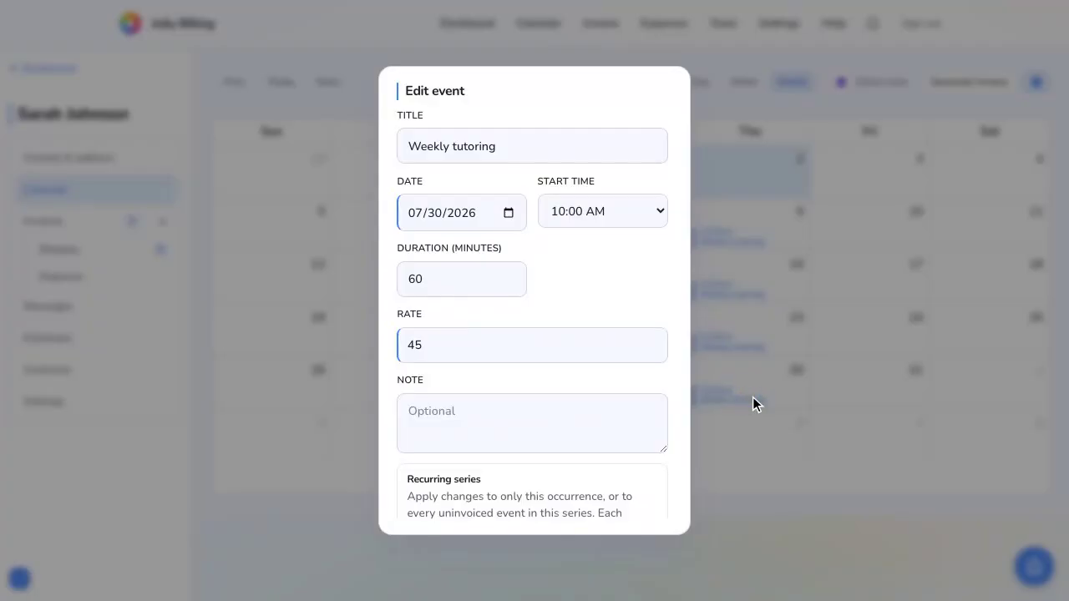
scroll(721, 415, down, 3)
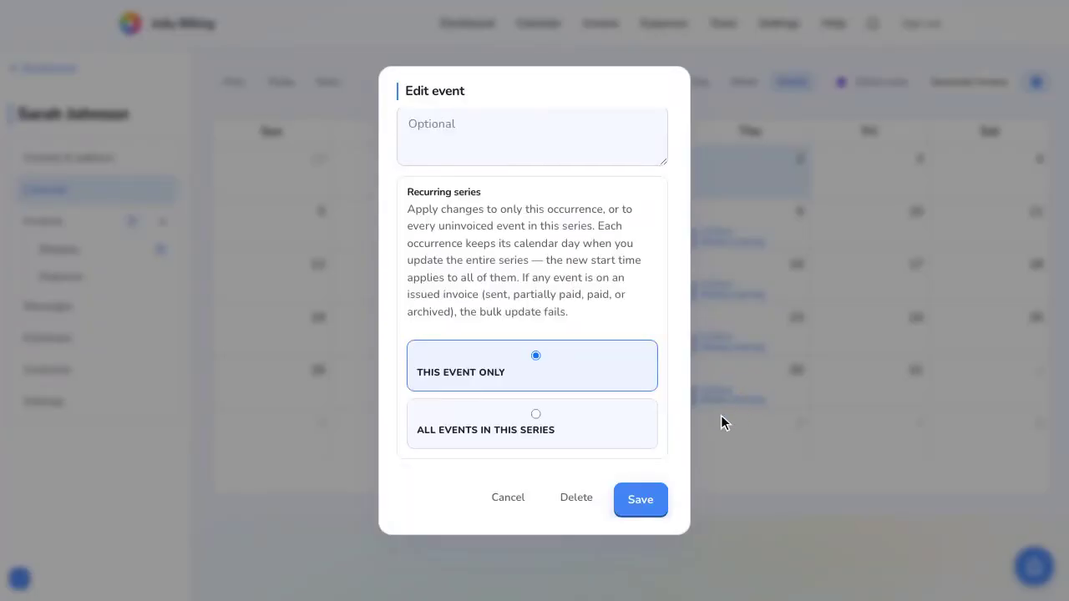
click(579, 498)
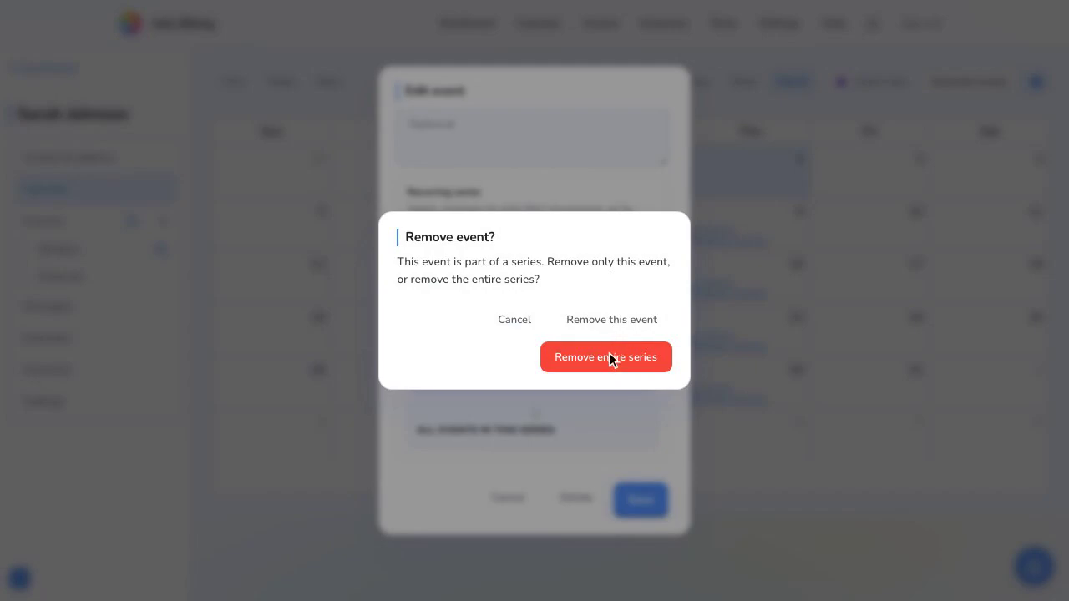
click(614, 321)
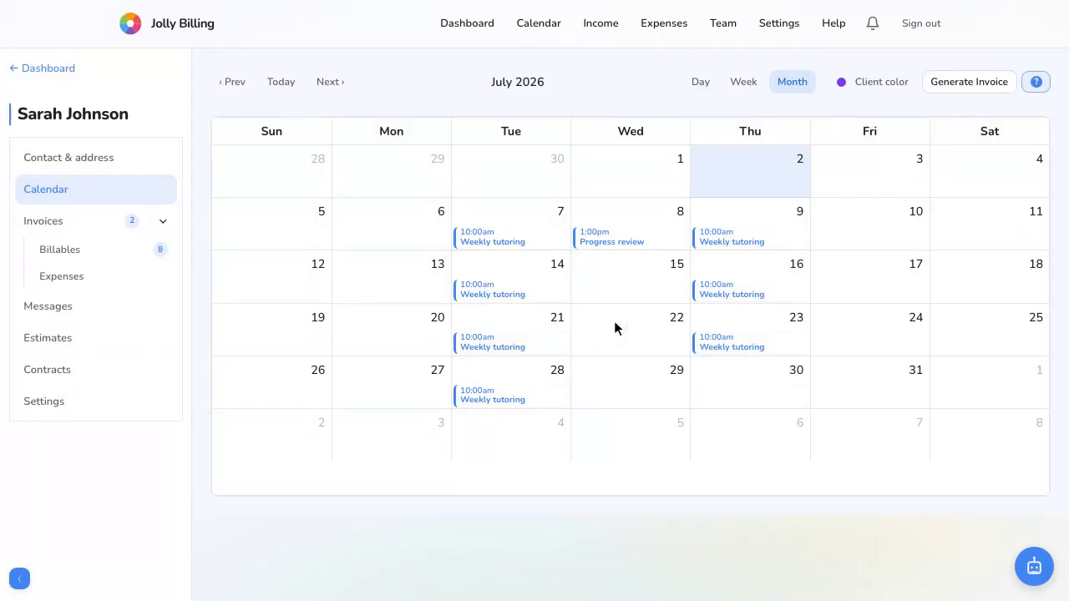